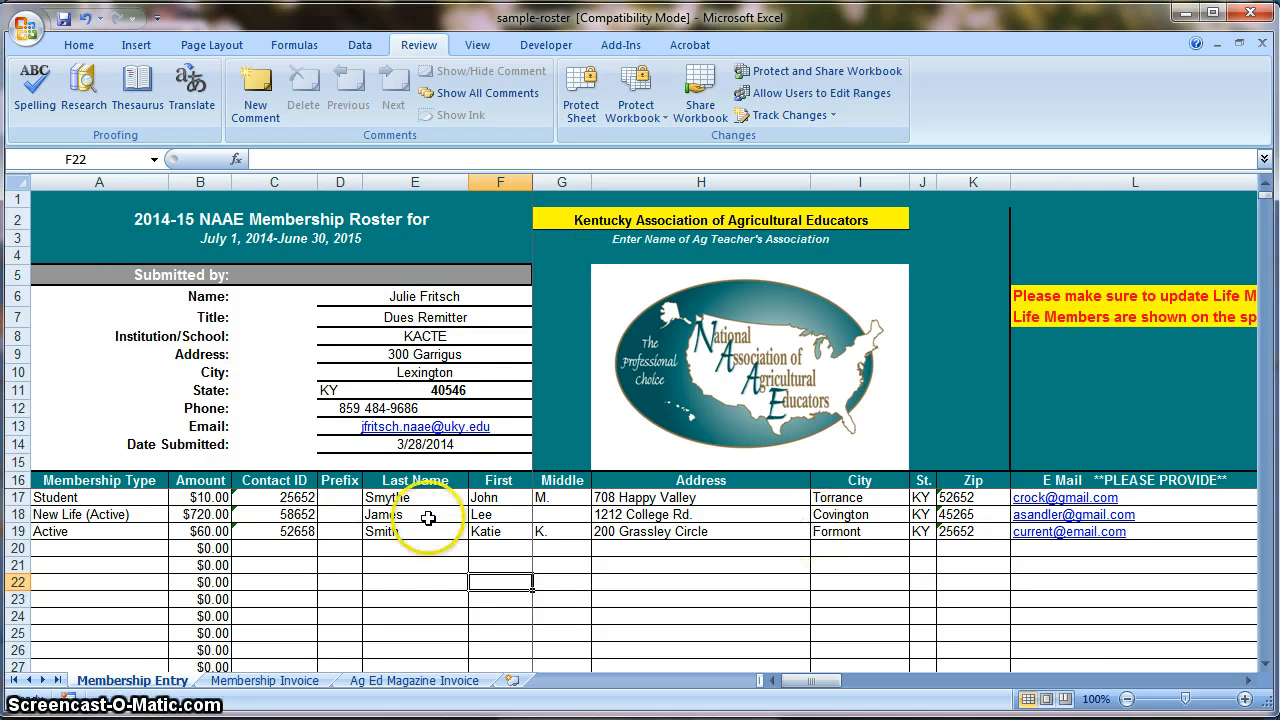
Step: Replace the last name of the member in row 19 with the updated surname
left_click(400, 543)
left_click(414, 532)
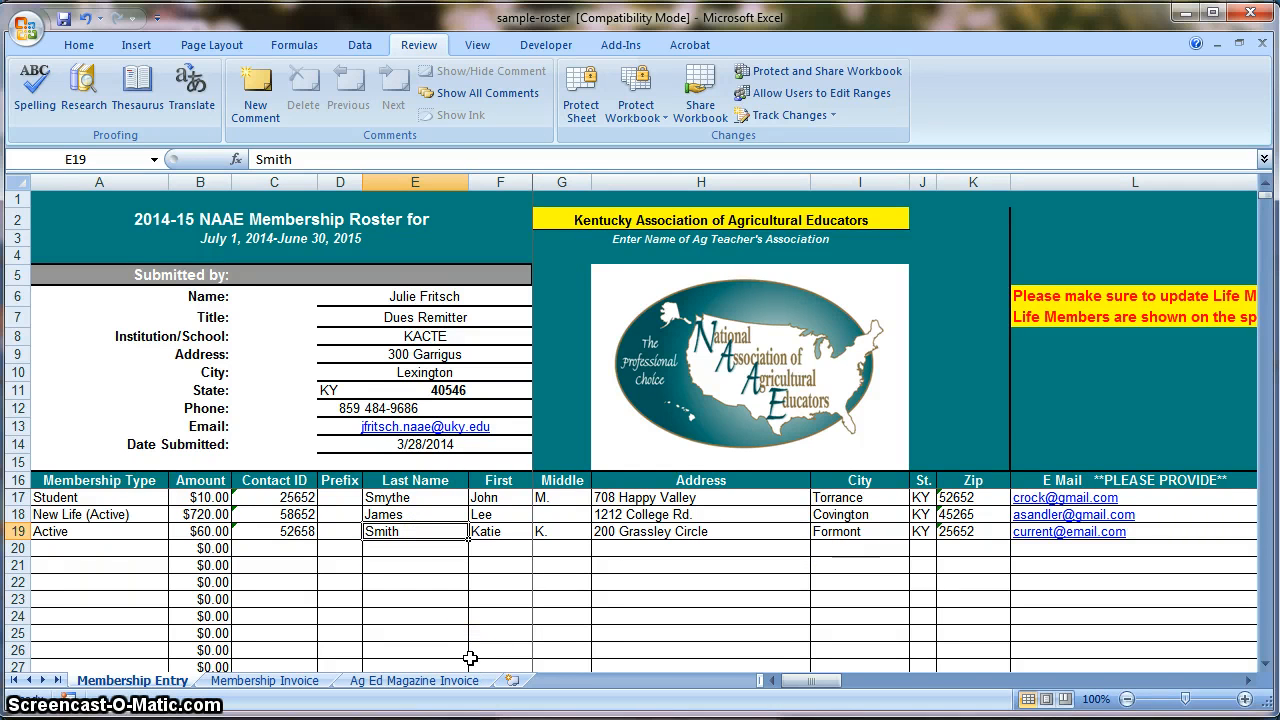
key("Right")
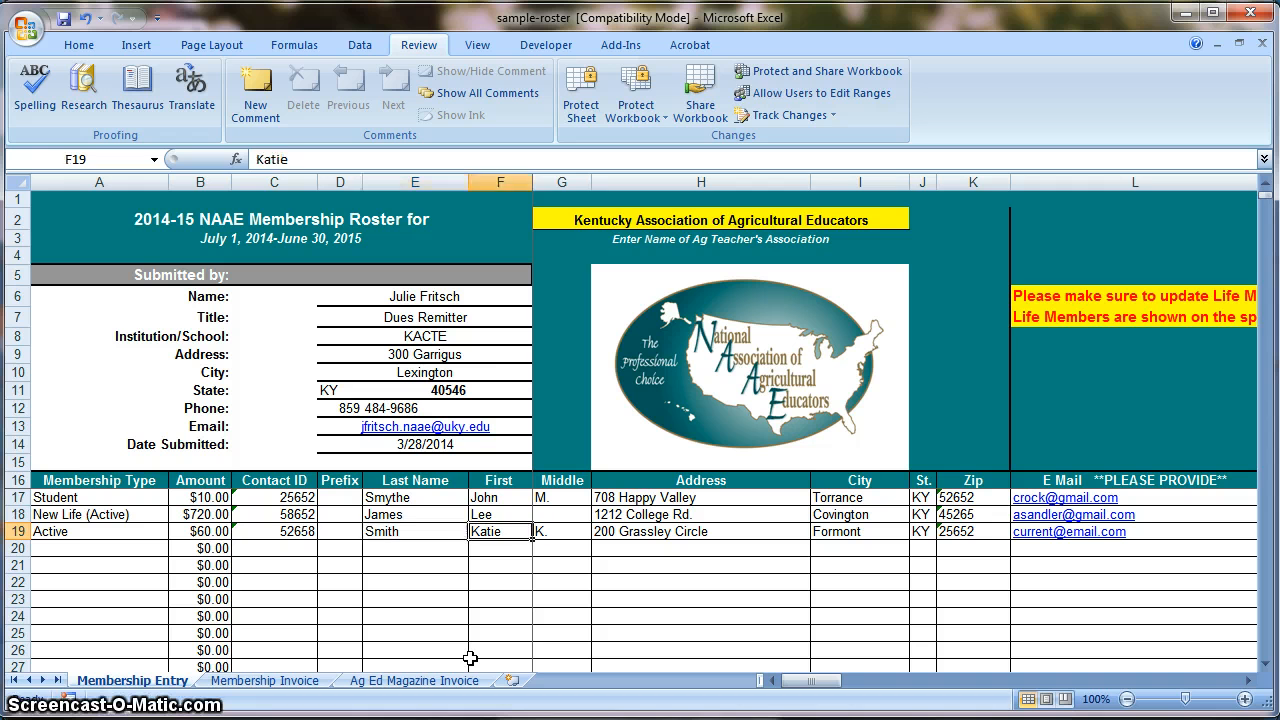
key("Right")
key("Right")
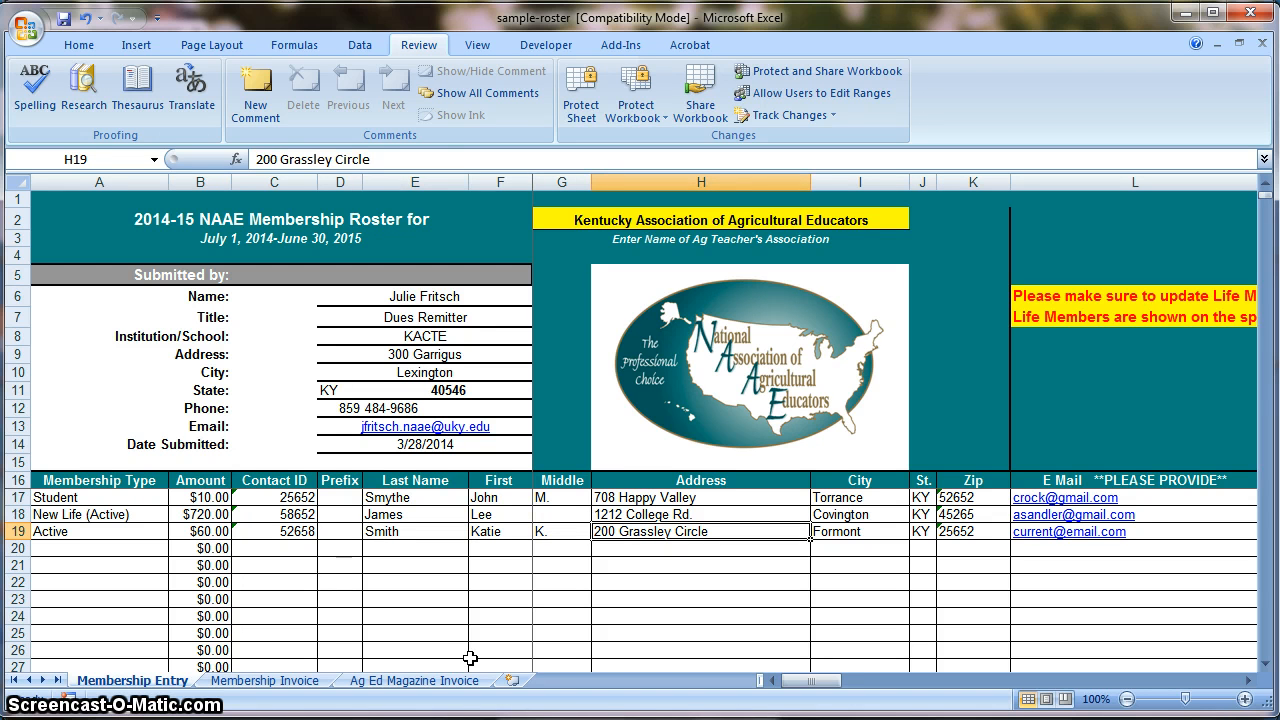
key("Left")
key("Left")
key("Left")
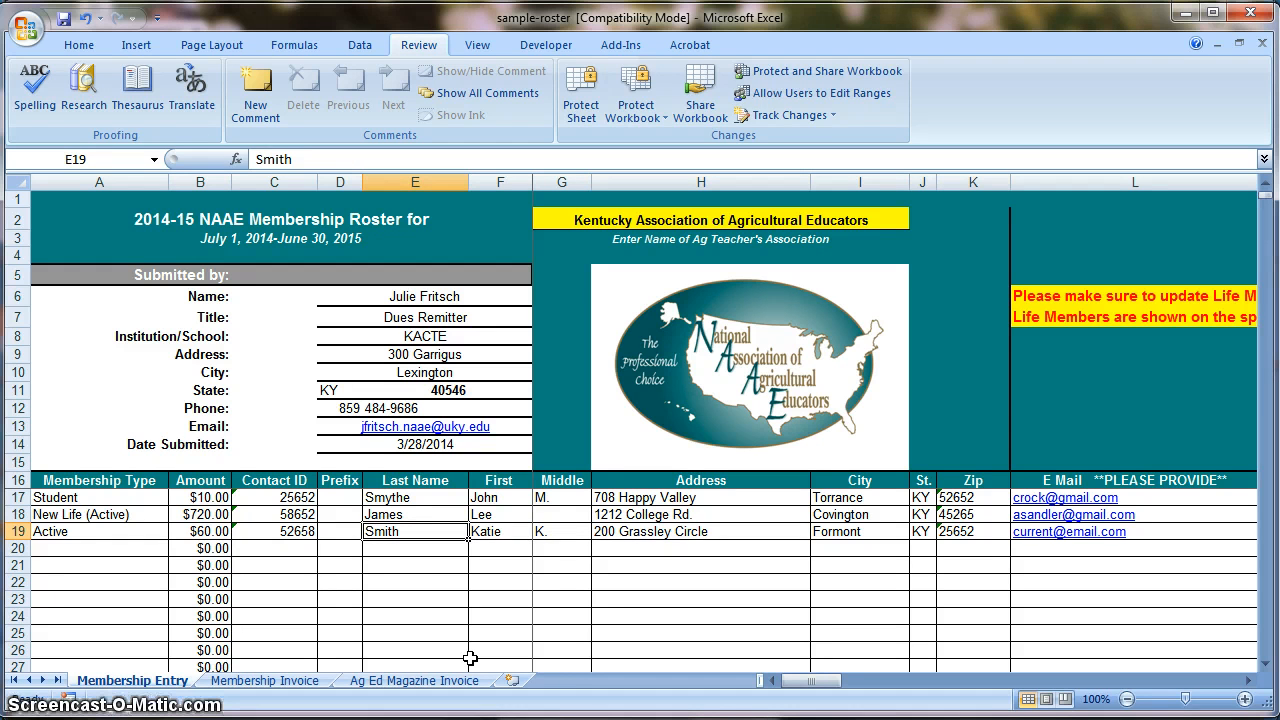
type("Jones")
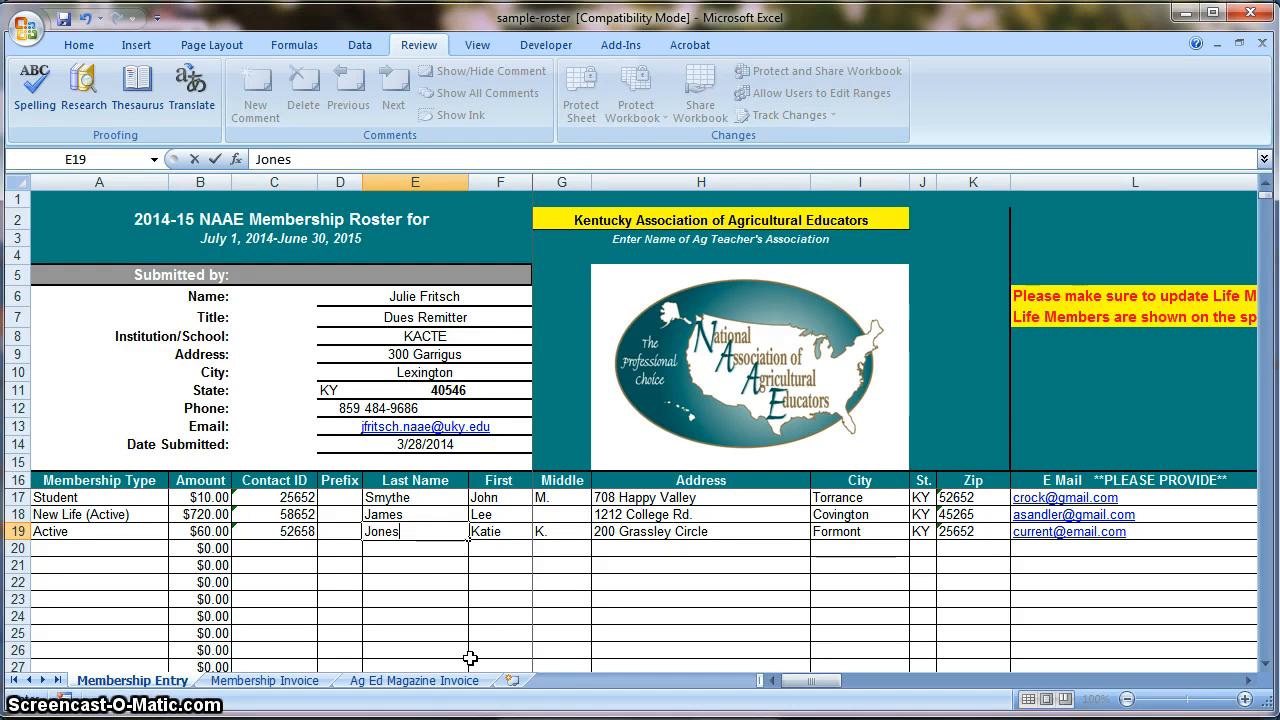
key("Return")
Step: Replace the e-mail address of the member in row 19 with the new address
key("Up")
key("Right")
key("Right")
key("Right")
key("Right")
key("Right")
key("Right")
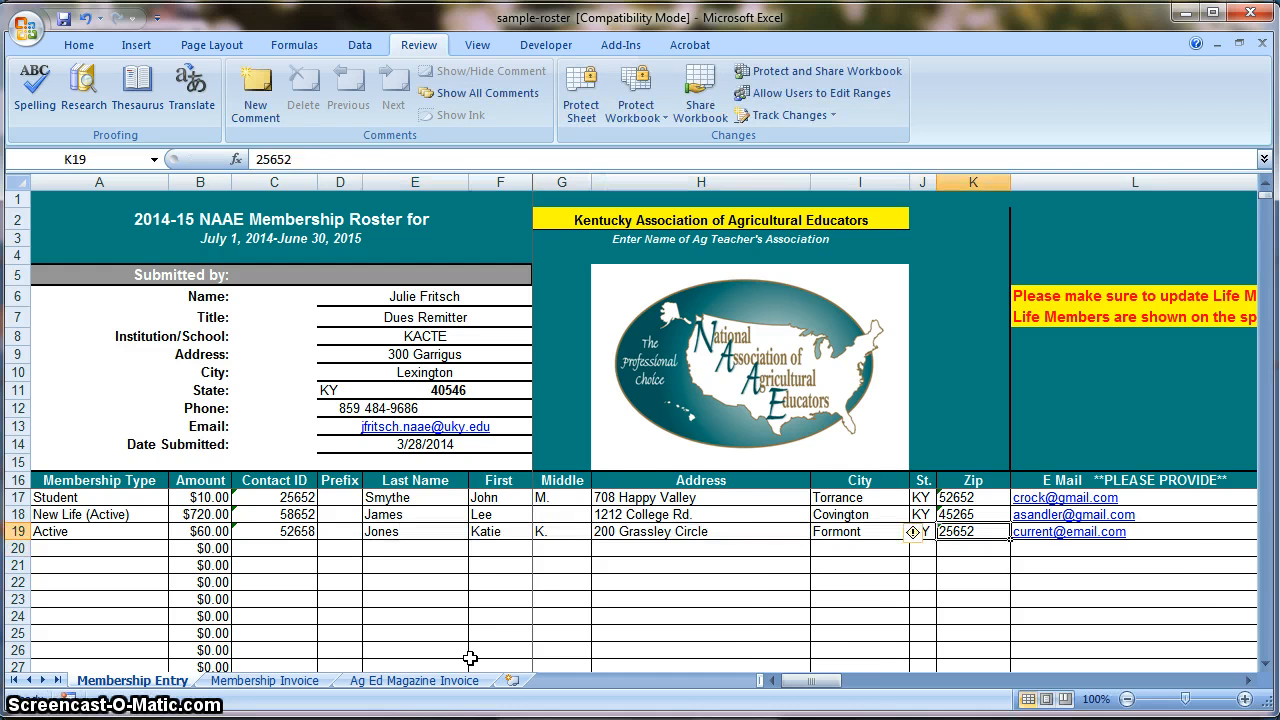
key("Right")
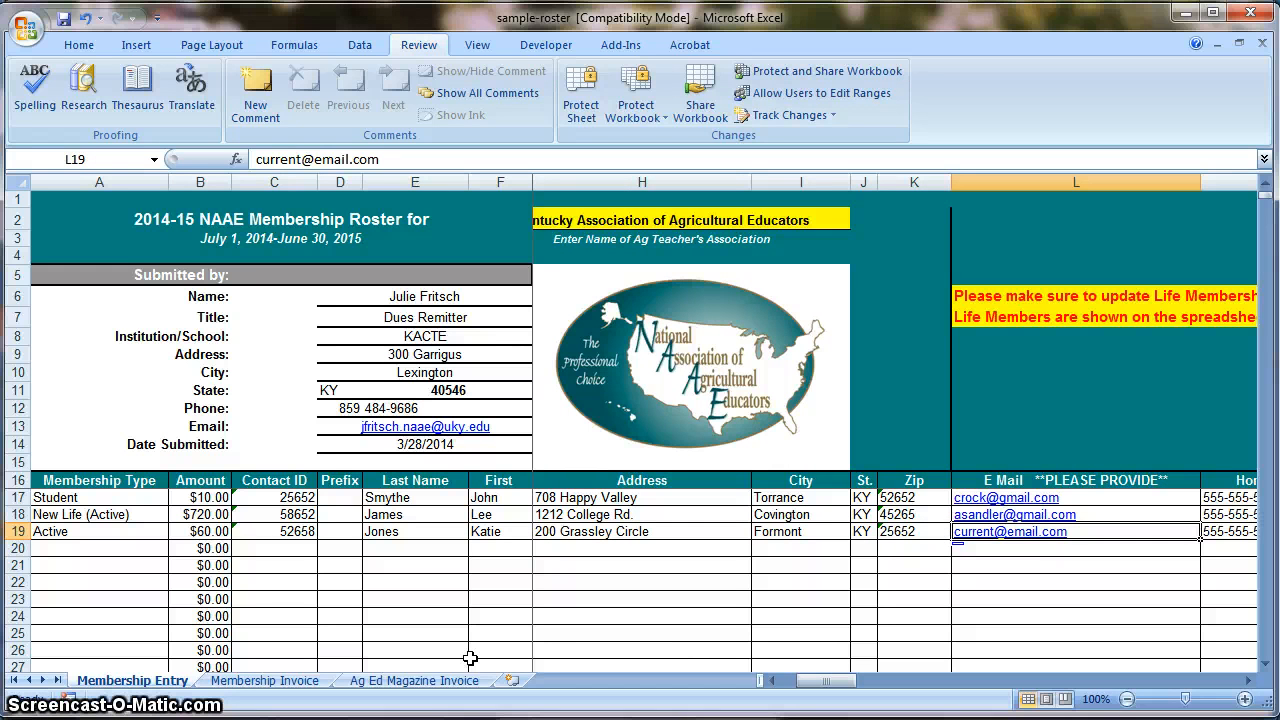
type("email@em")
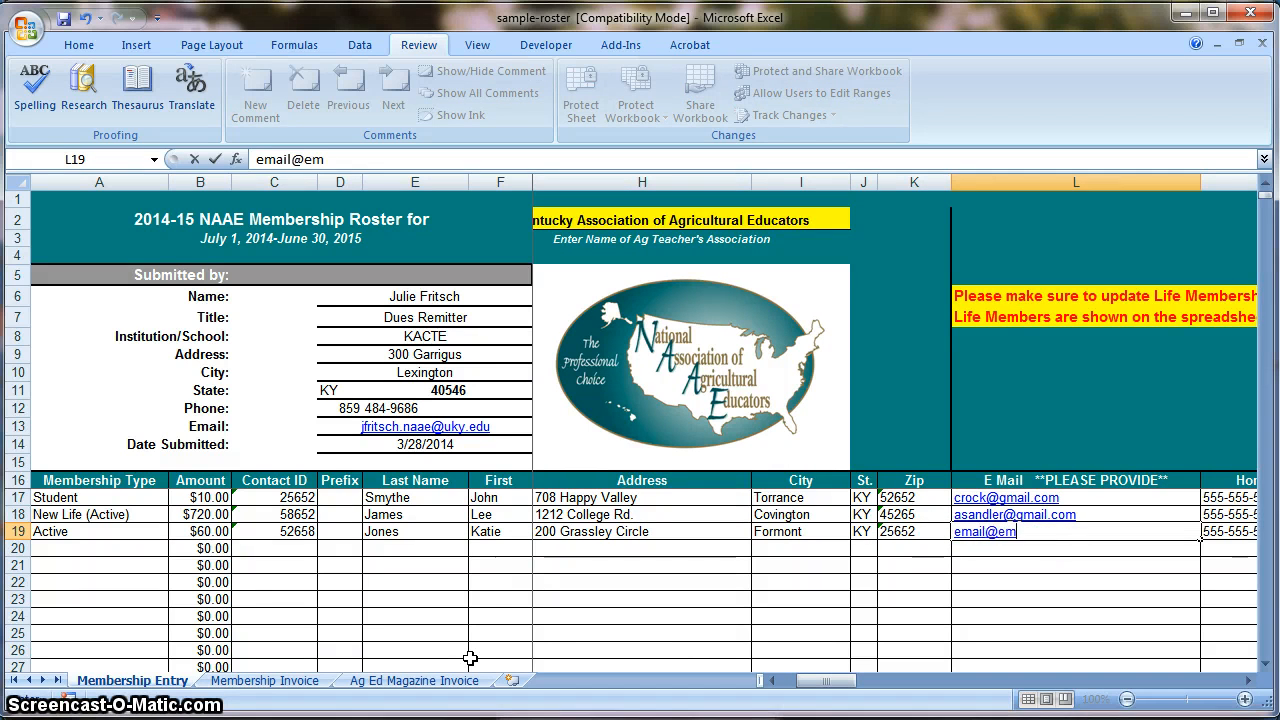
type("ail.com")
key("Return")
Step: Set the membership type in A20 to Active to begin a new member entry
key("Left")
key("Left")
key("Left")
key("Left")
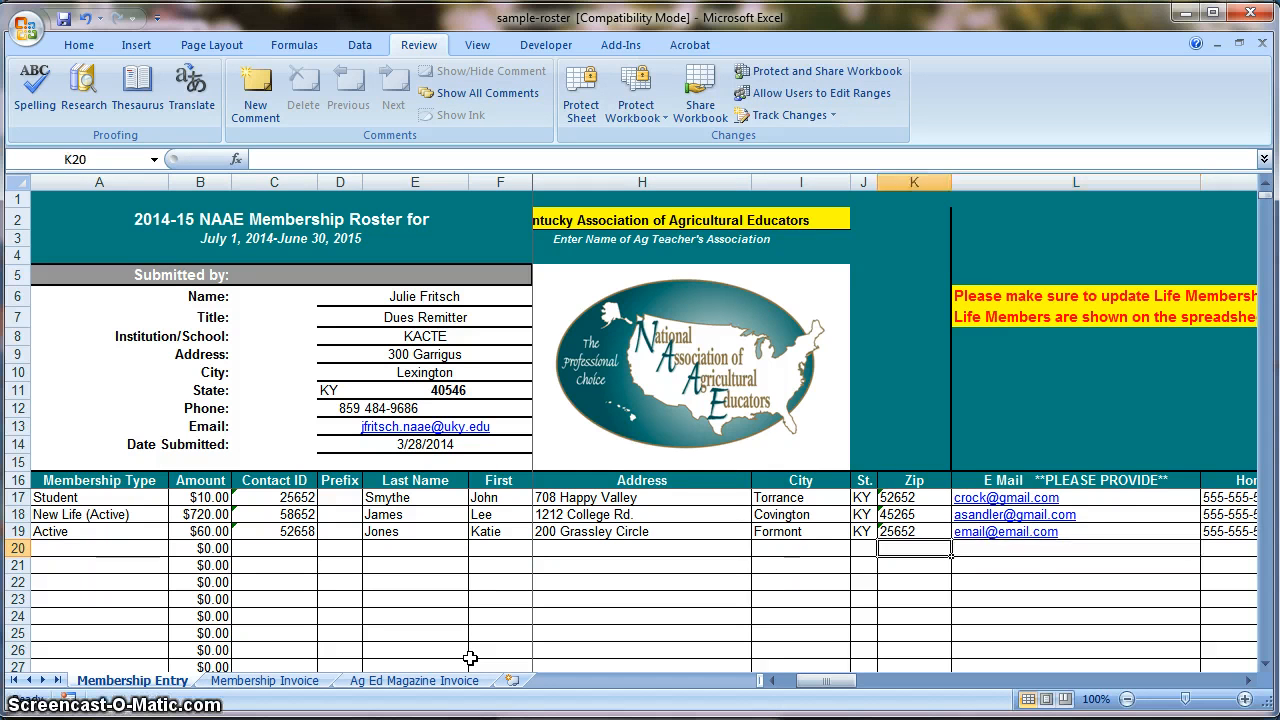
key("Left")
key("Left")
key("Left")
key("Left")
key("Left")
key("Left")
key("Left")
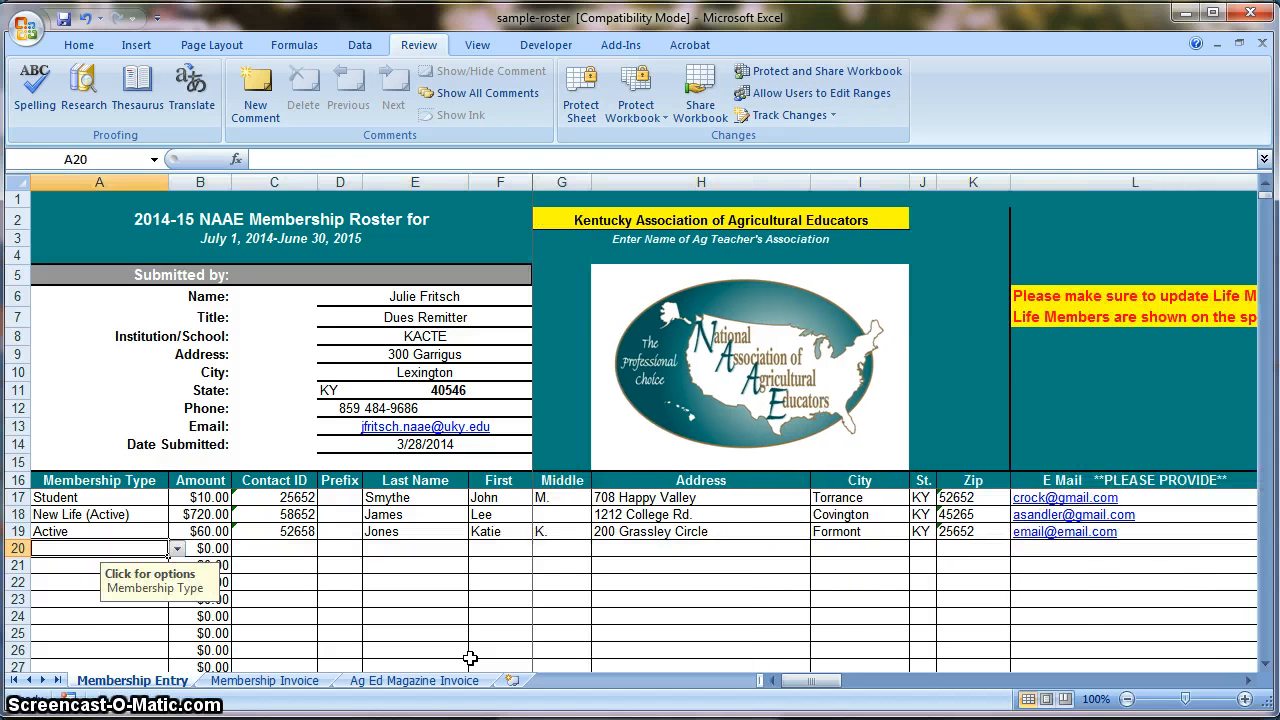
left_click(177, 549)
left_click_drag(178, 604, 181, 571)
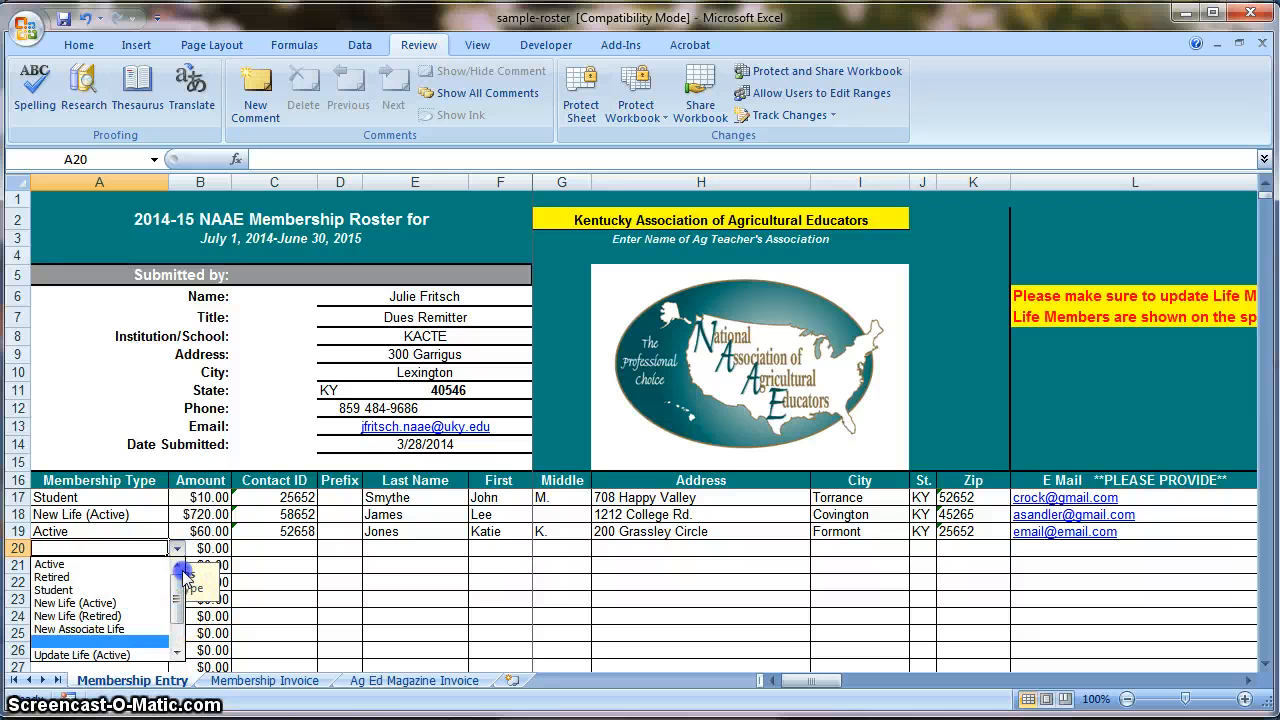
left_click(76, 565)
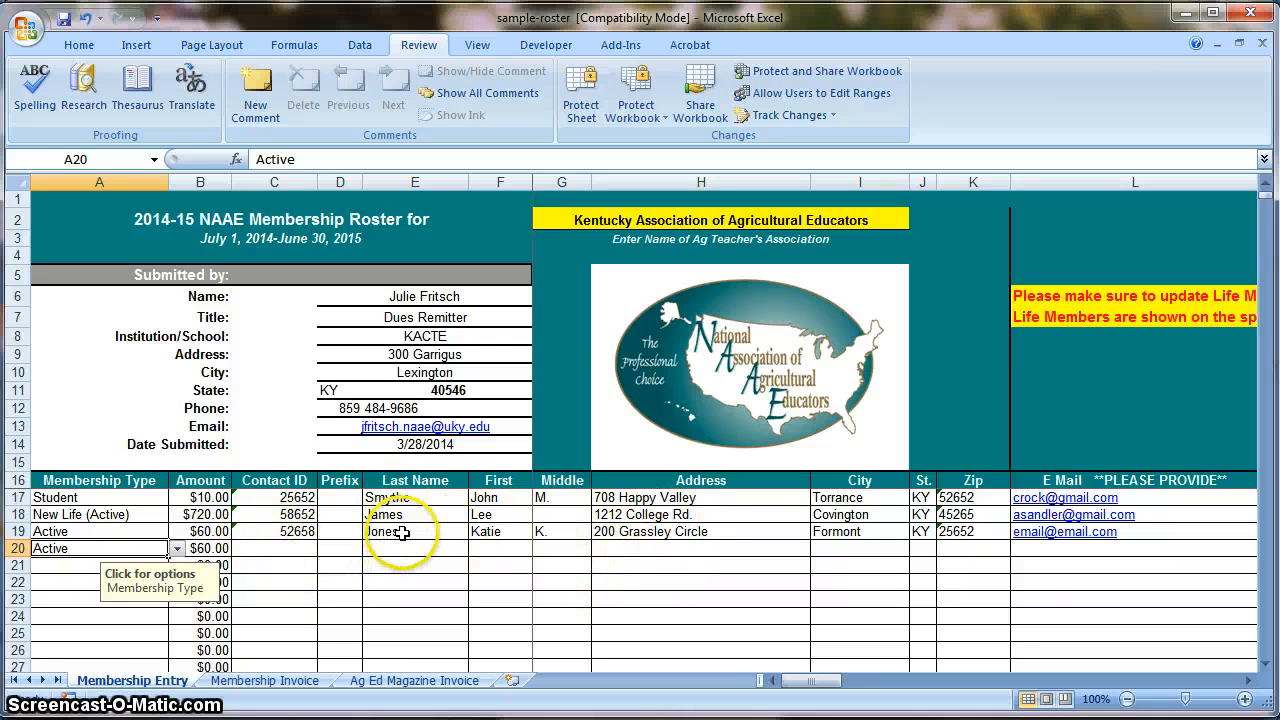
left_click(262, 531)
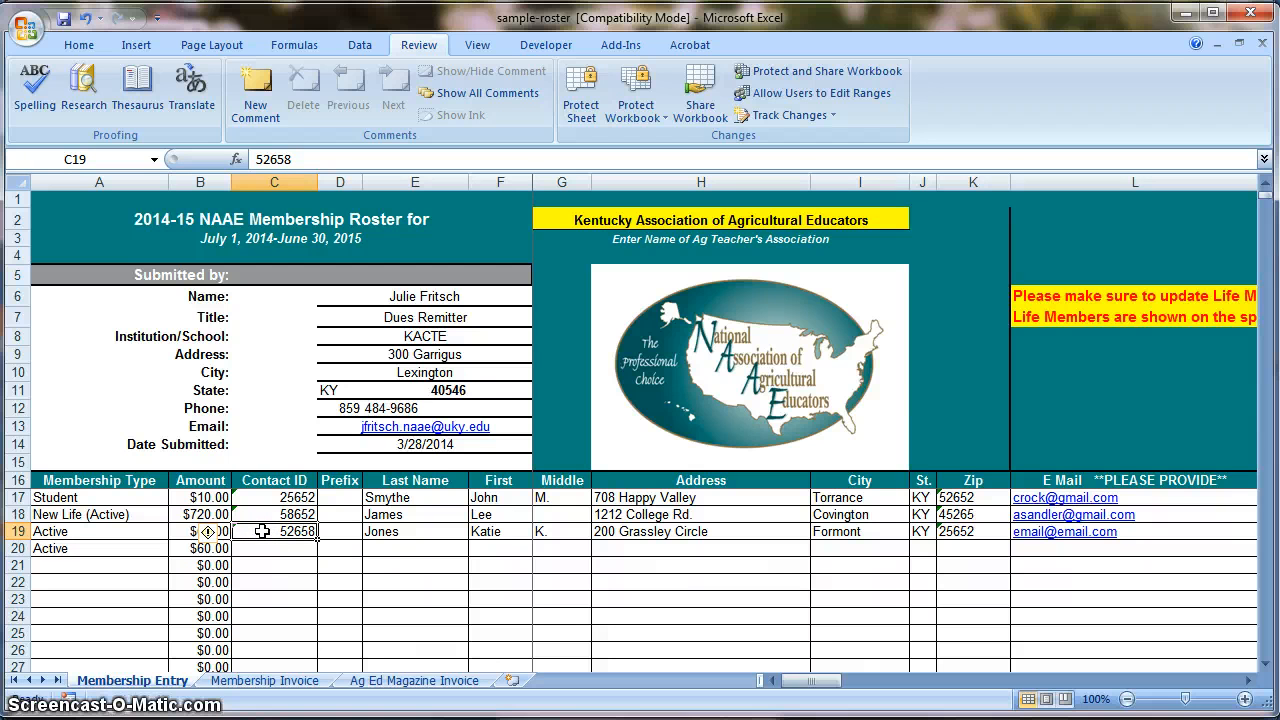
left_click(431, 527)
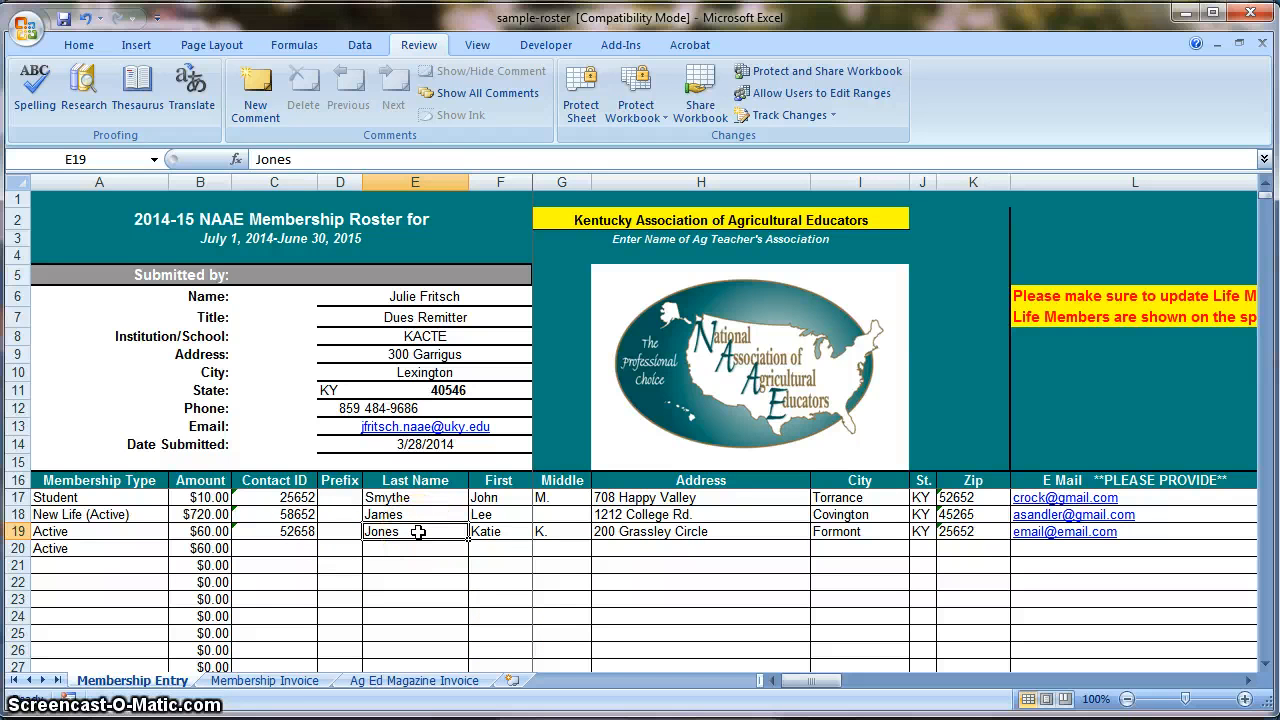
left_click_drag(418, 532, 970, 531)
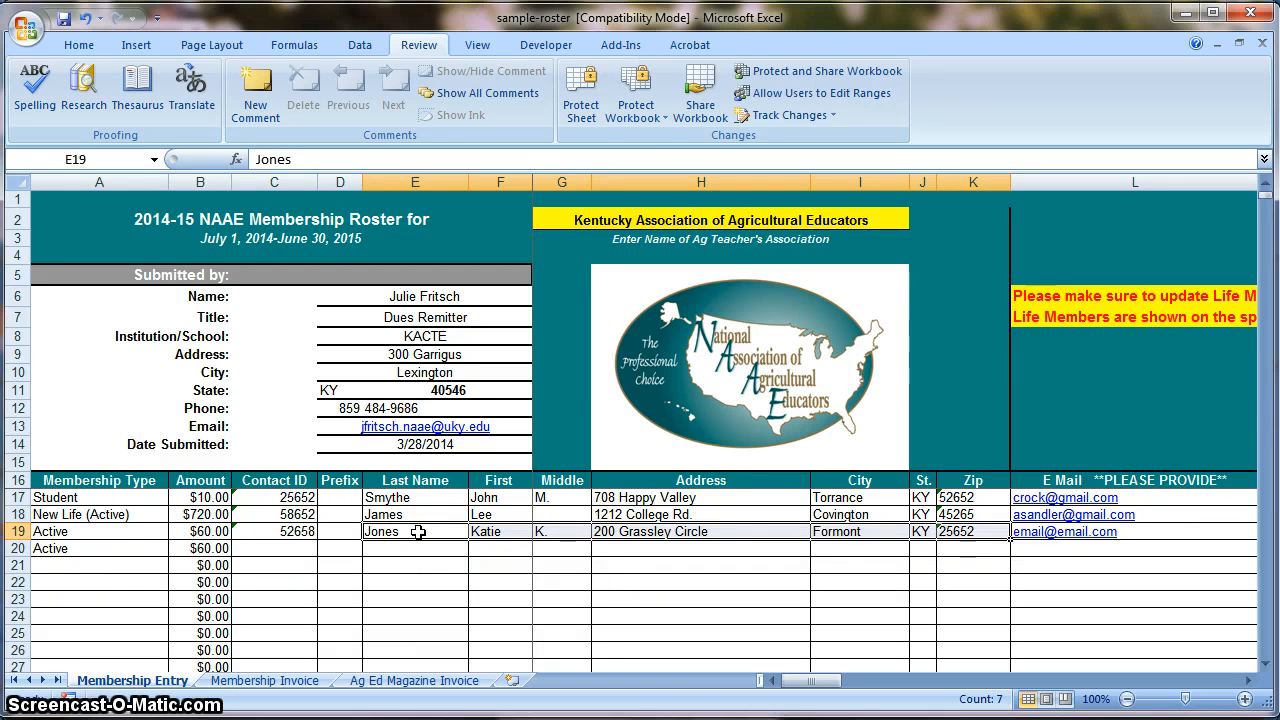
left_click(418, 532)
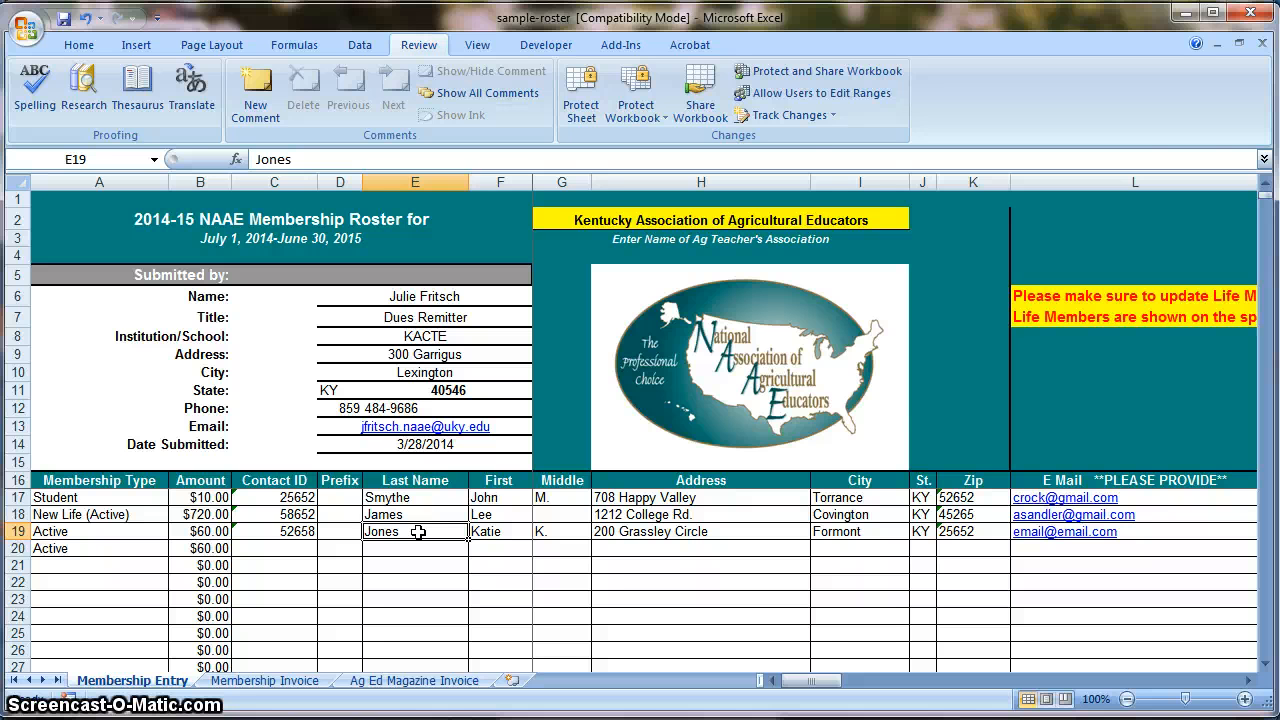
Step: Clear the existing member's record in A19:J19 and undo that deletion
key("Left")
key("Left")
key("Left")
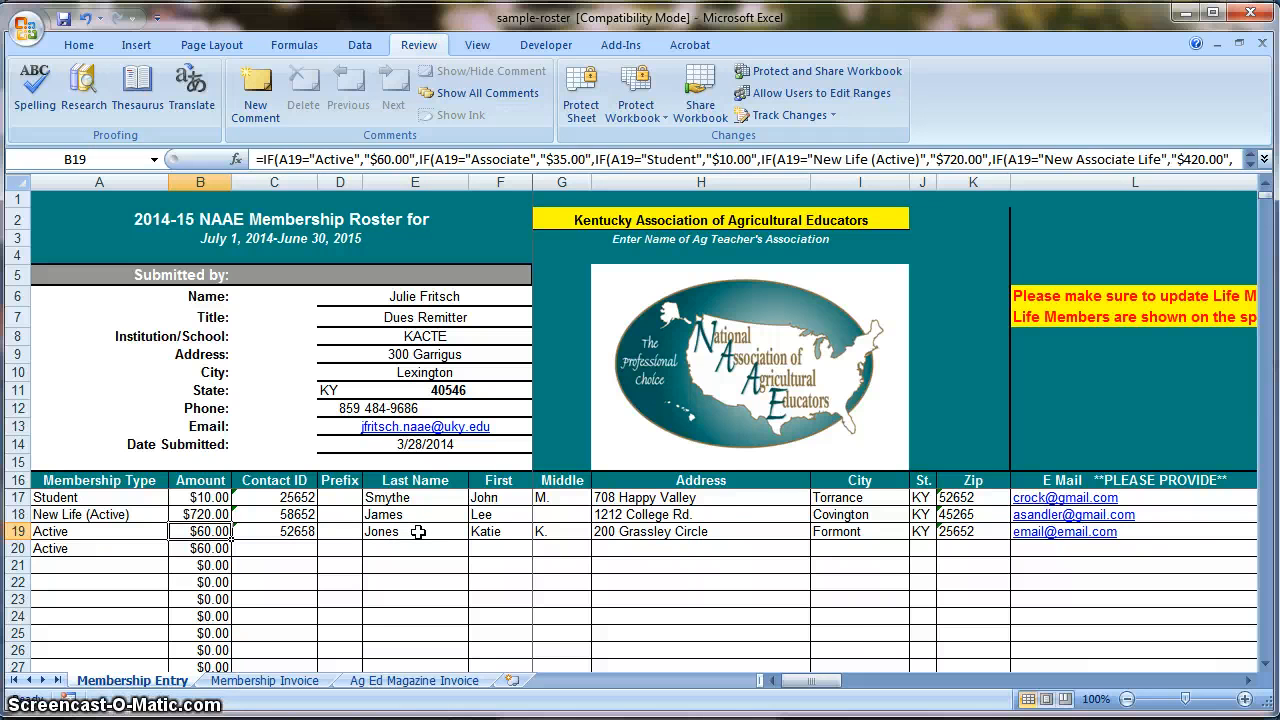
key("Left")
key("shift+Right")
key("shift+Right")
key("shift+Right")
key("shift+Right")
key("shift+Right")
key("shift+Right")
key("shift+Right")
key("shift+Right")
key("shift+Right")
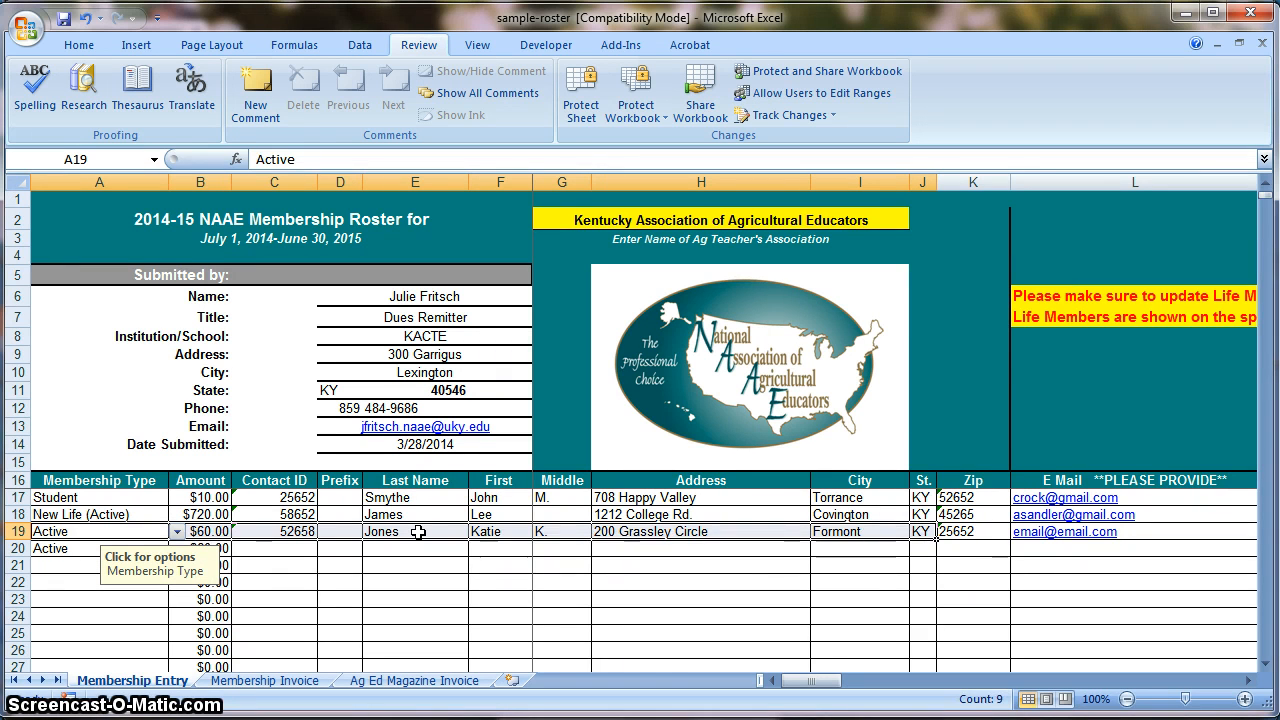
key("Delete")
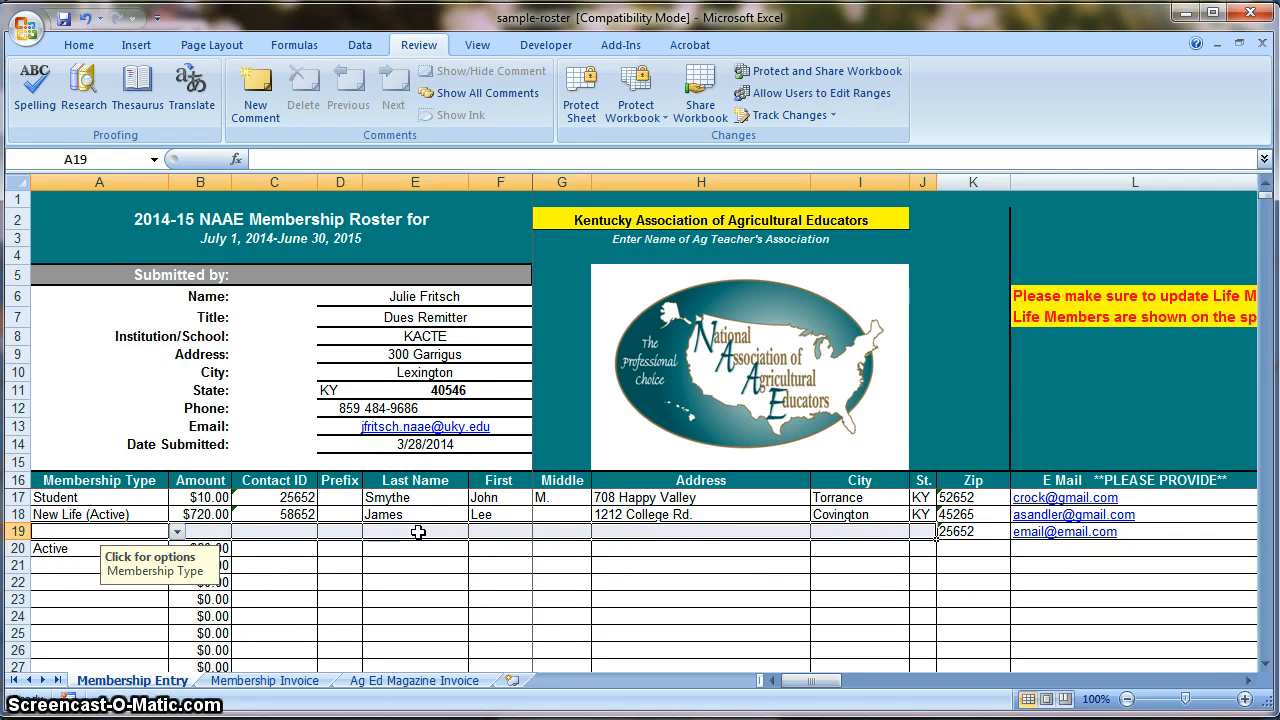
key("ctrl+z")
Step: Enter the new member's last name in E20 and first name in F20, leaving the contact ID blank
left_click(63, 566)
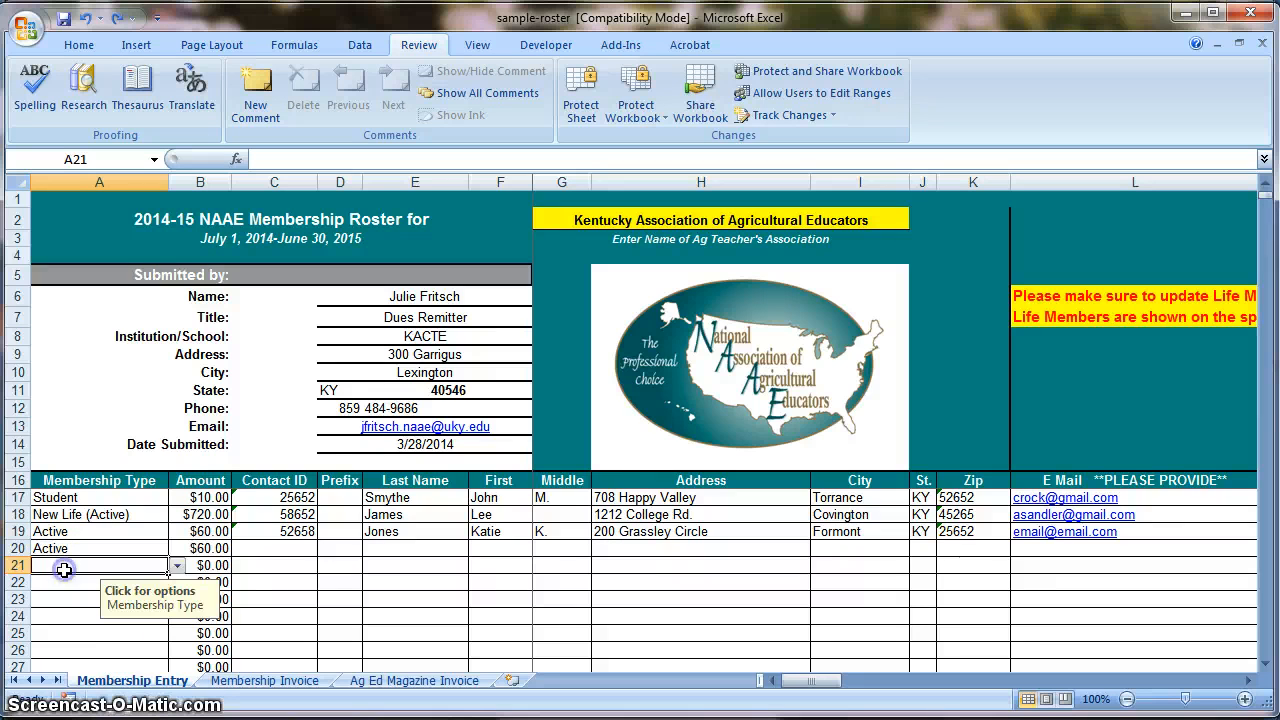
left_click(141, 548)
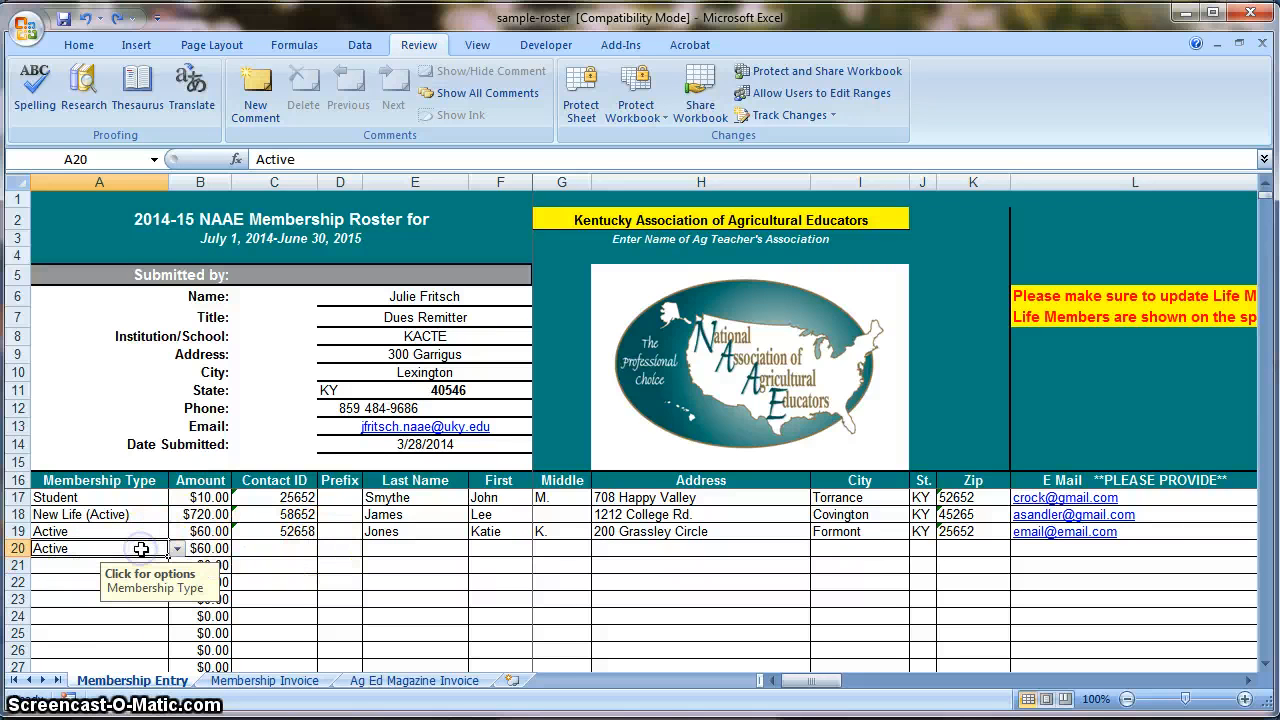
left_click(308, 552)
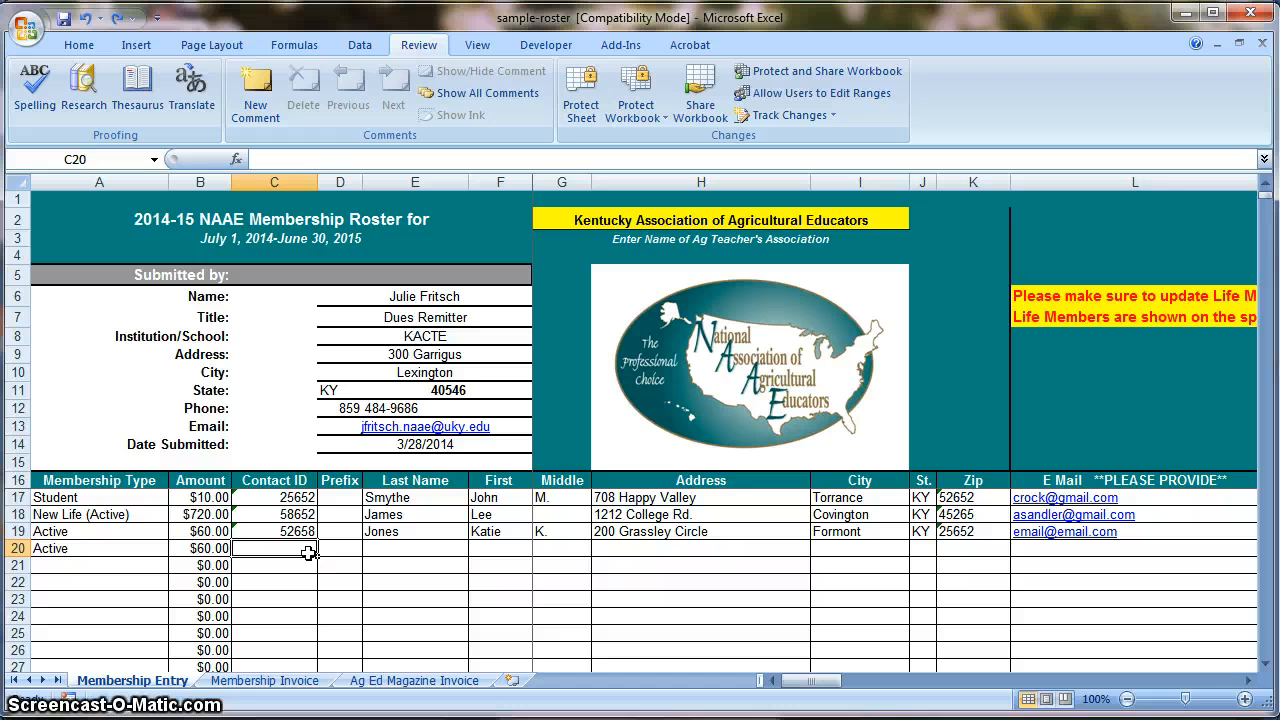
left_click(385, 550)
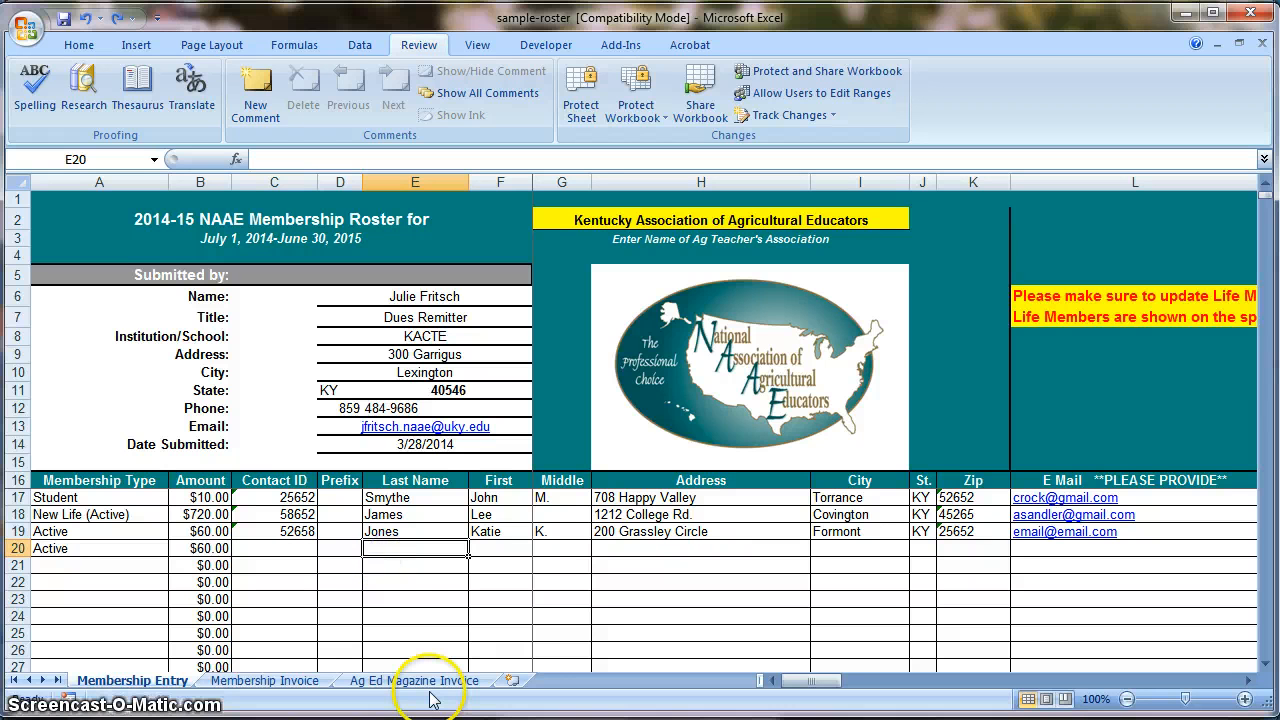
type("Smith")
key("Tab")
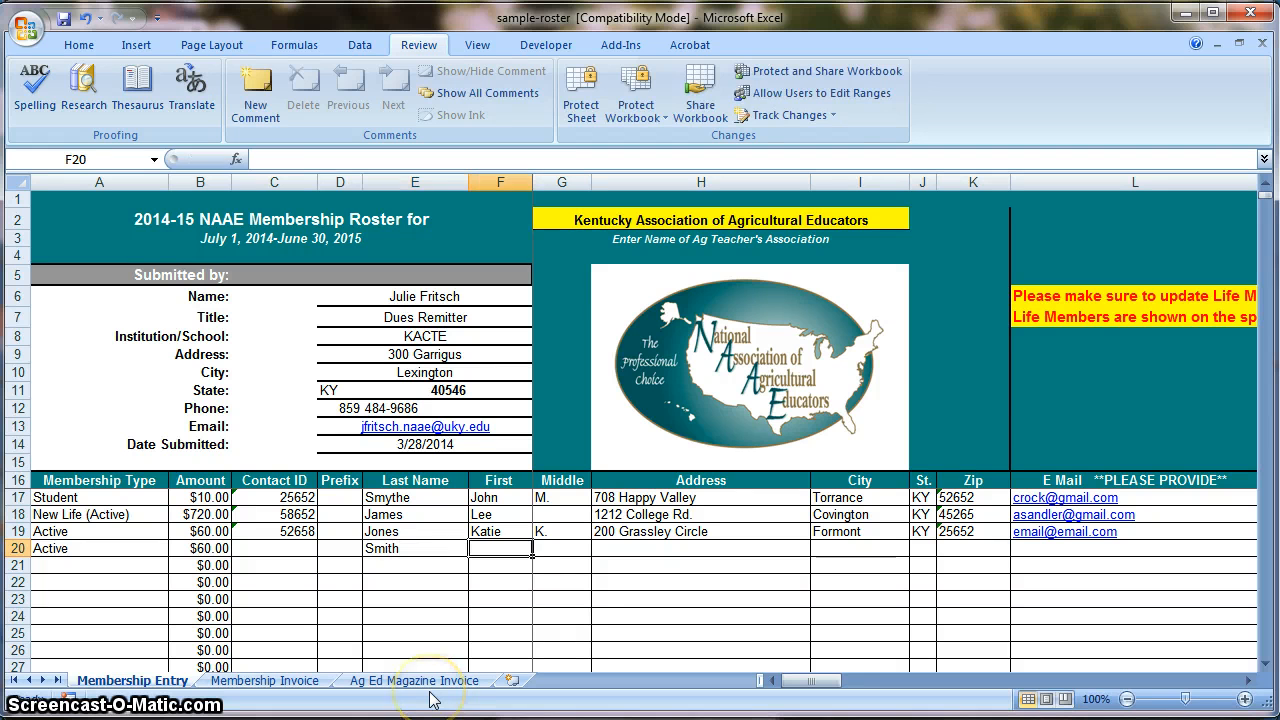
type("John")
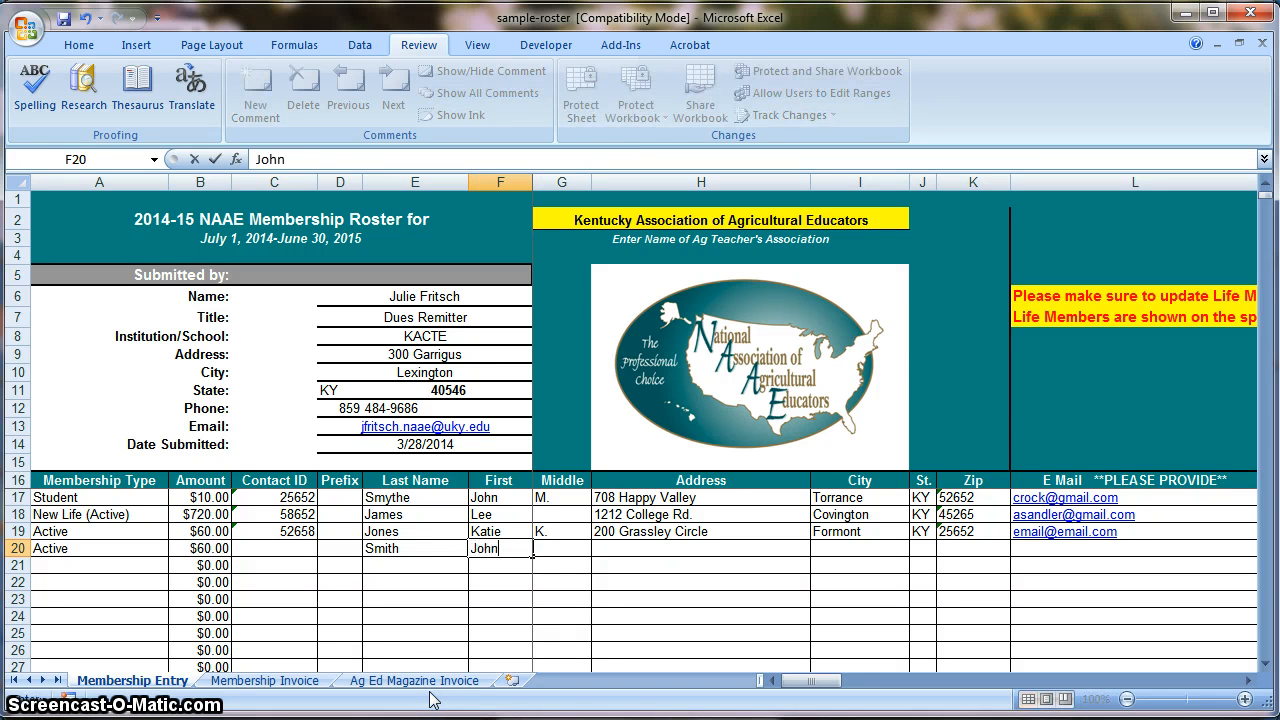
key("Return")
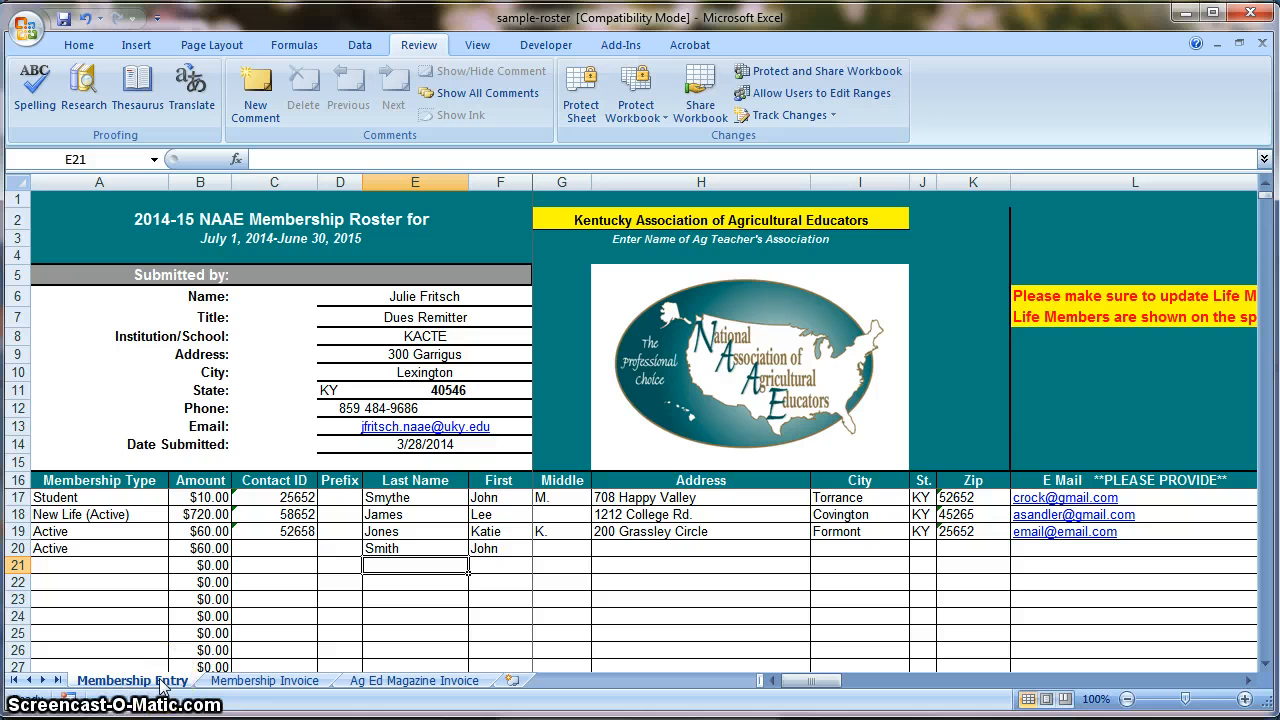
Step: Review the member totals by type, the total amount due and the payment details on the Membership Invoice sheet
left_click(232, 681)
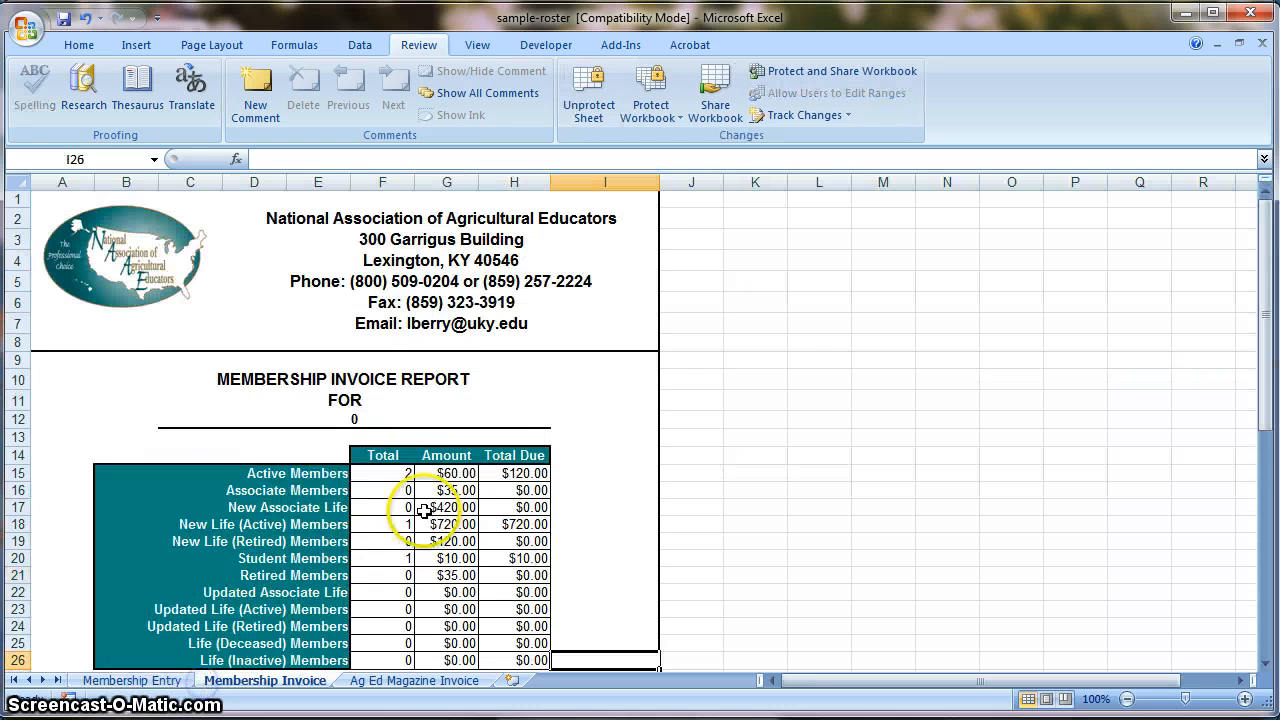
scroll(445, 499, "down", 1)
scroll(445, 499, "down", 2)
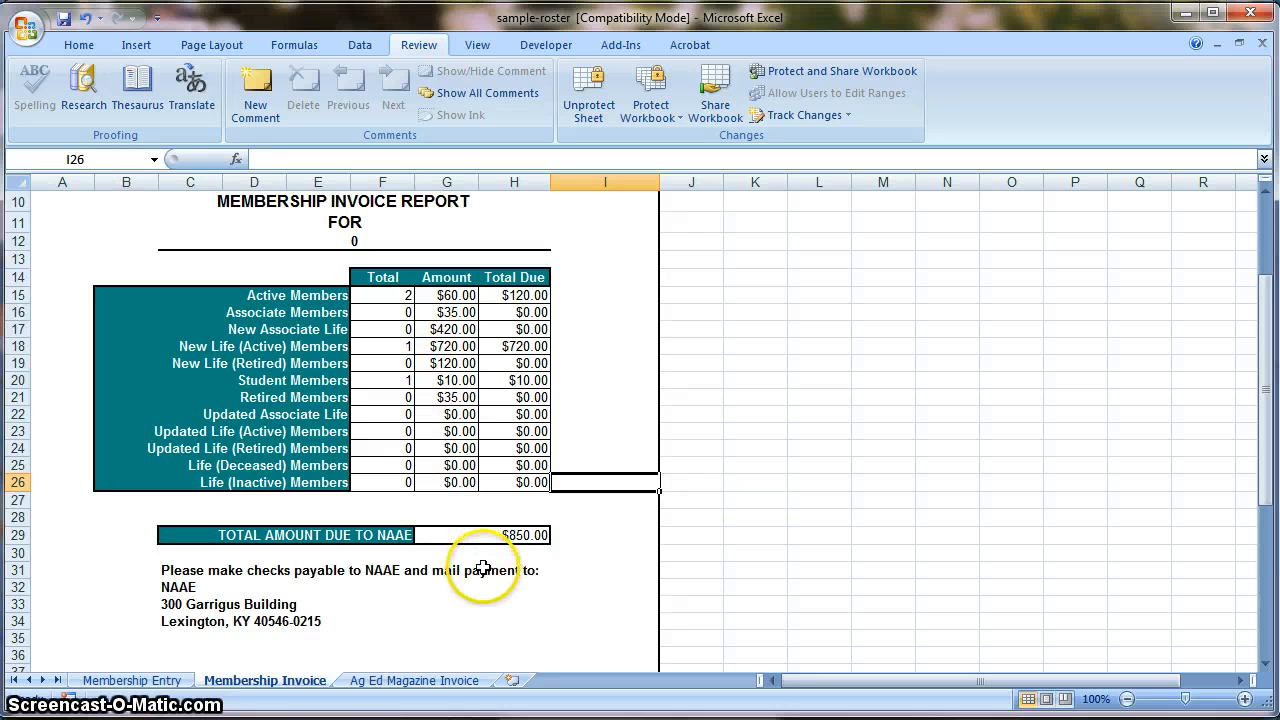
Step: Compare the Ag Ed Magazine columns on the Membership Entry sheet with the subscription amounts and payment details on the Ag Ed Magazine Invoice sheet
left_click(424, 681)
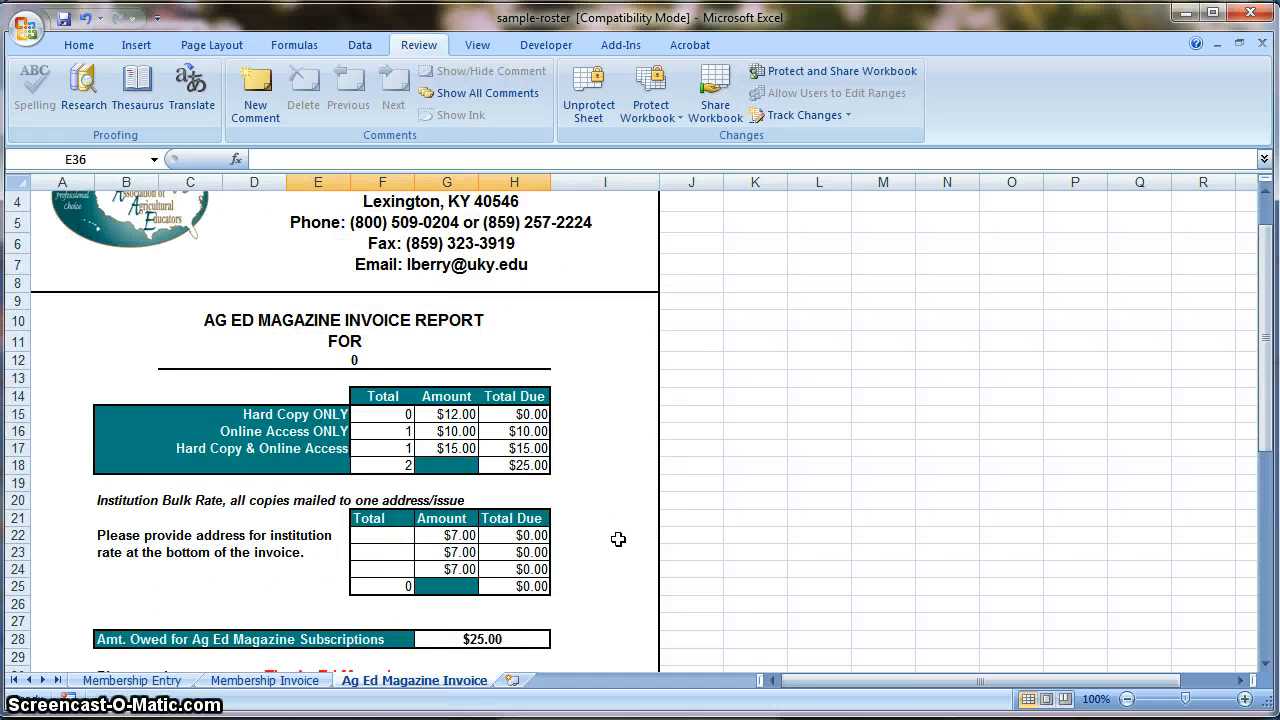
left_click(157, 677)
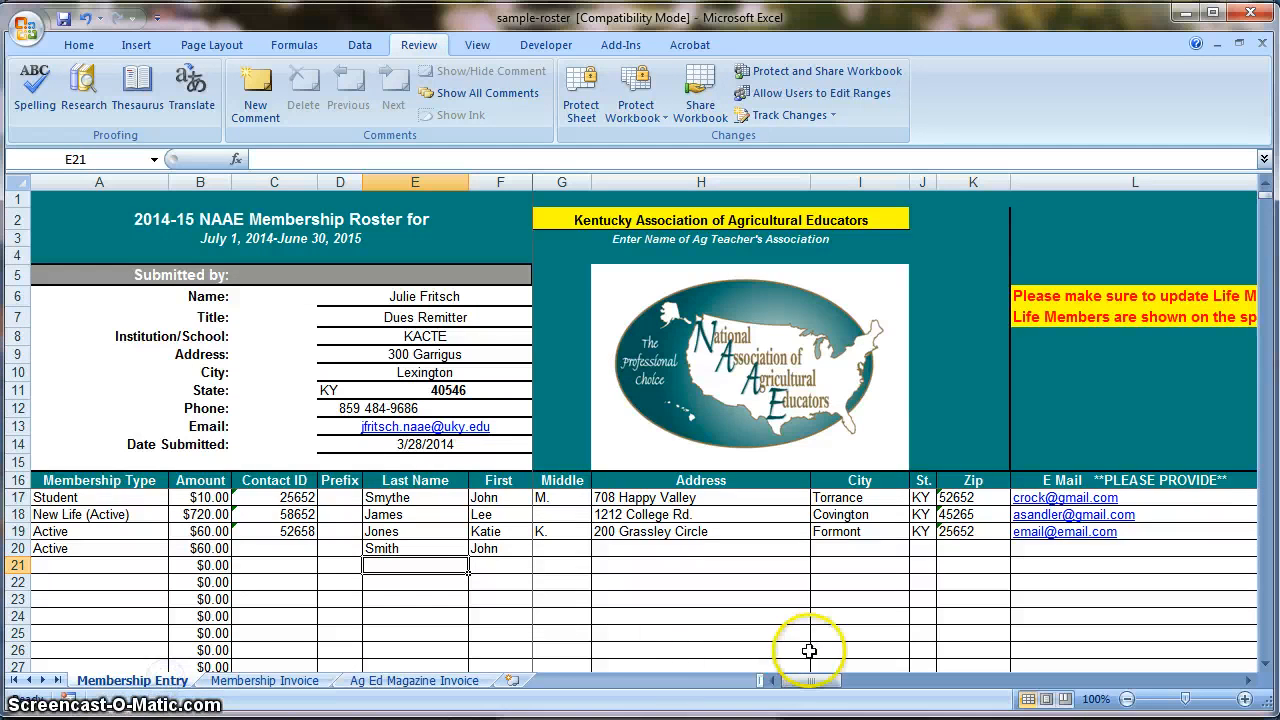
left_click_drag(809, 686, 1005, 697)
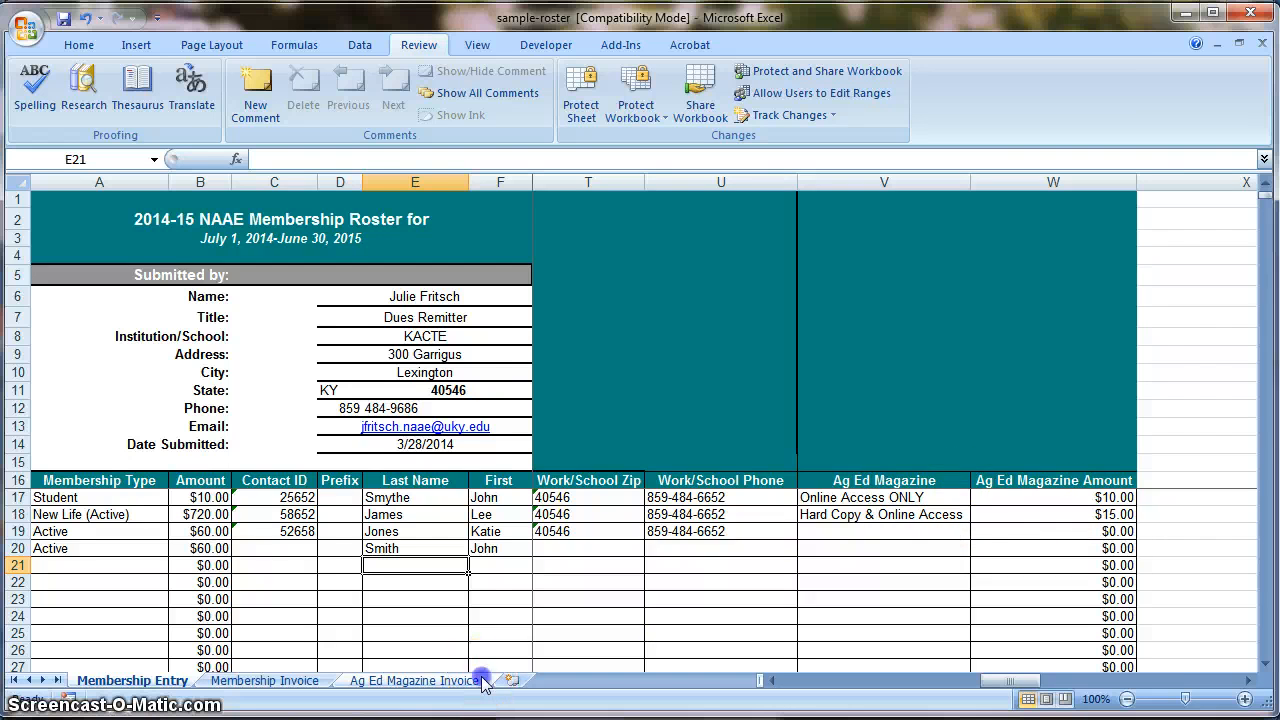
left_click(415, 680)
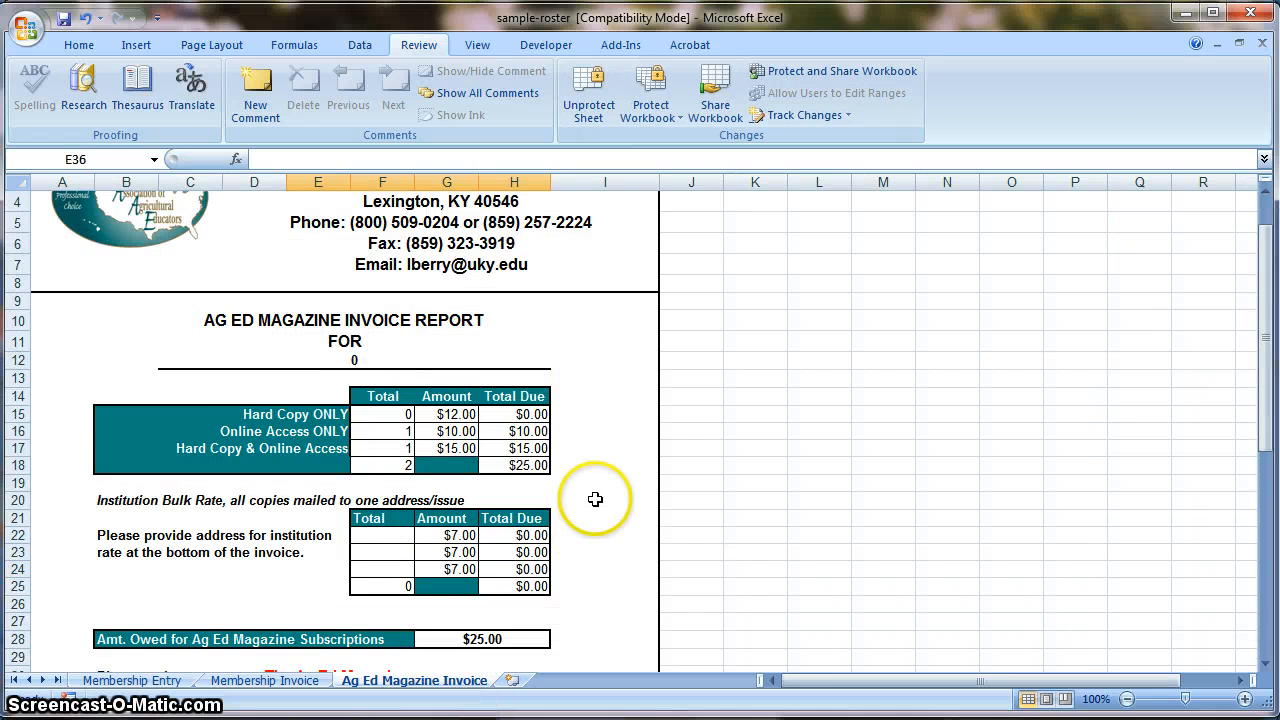
scroll(594, 497, "down", 1)
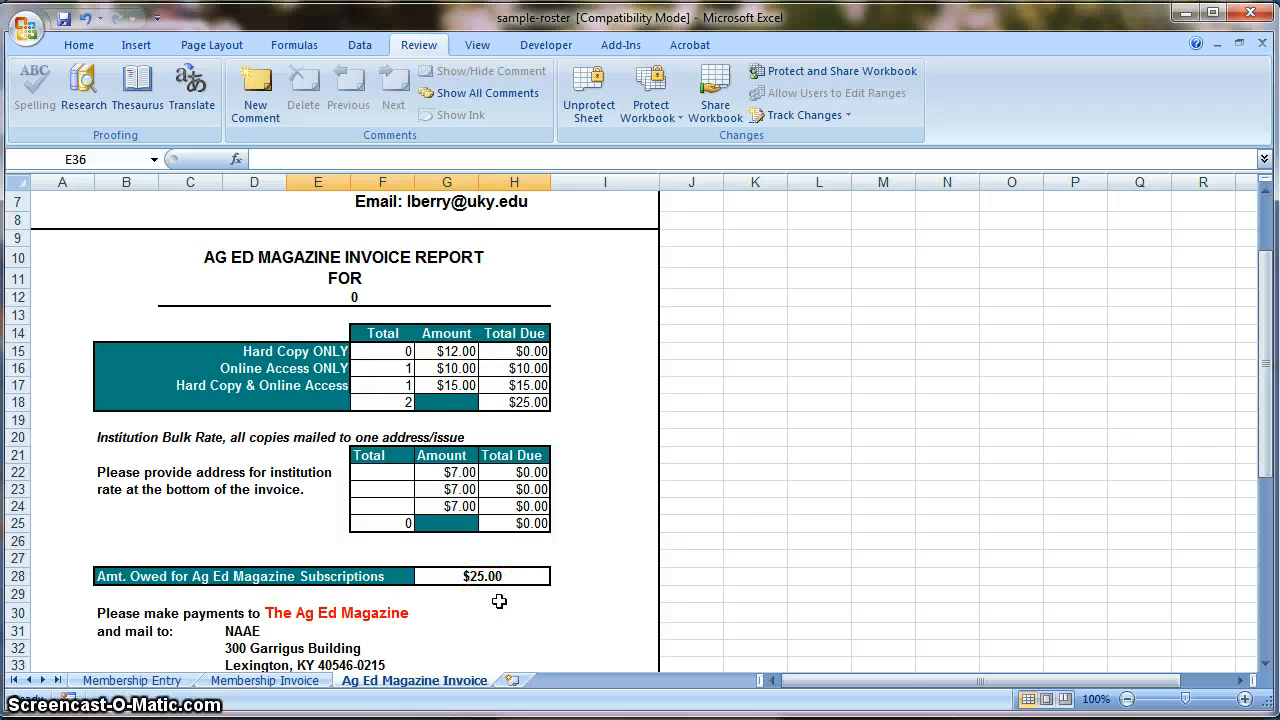
scroll(500, 601, "down", 2)
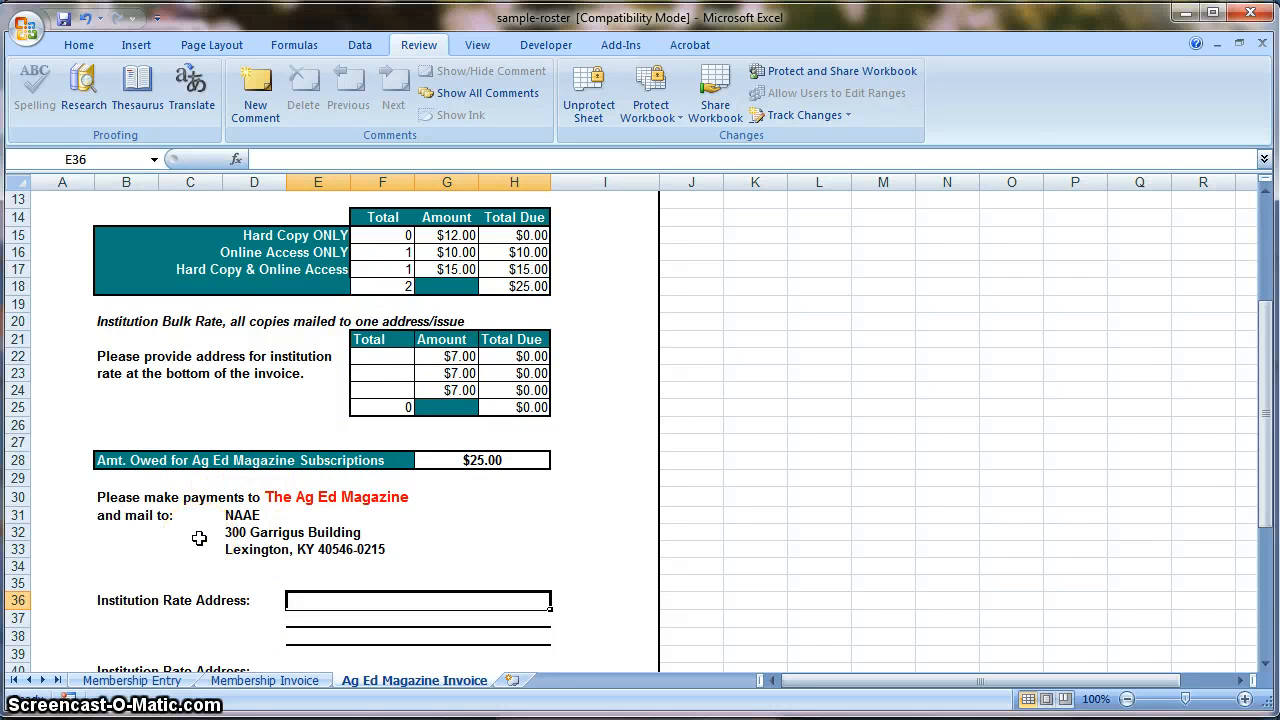
Step: Return to the Membership Entry sheet and save the workbook under the new file name sample-roster-2
left_click(132, 680)
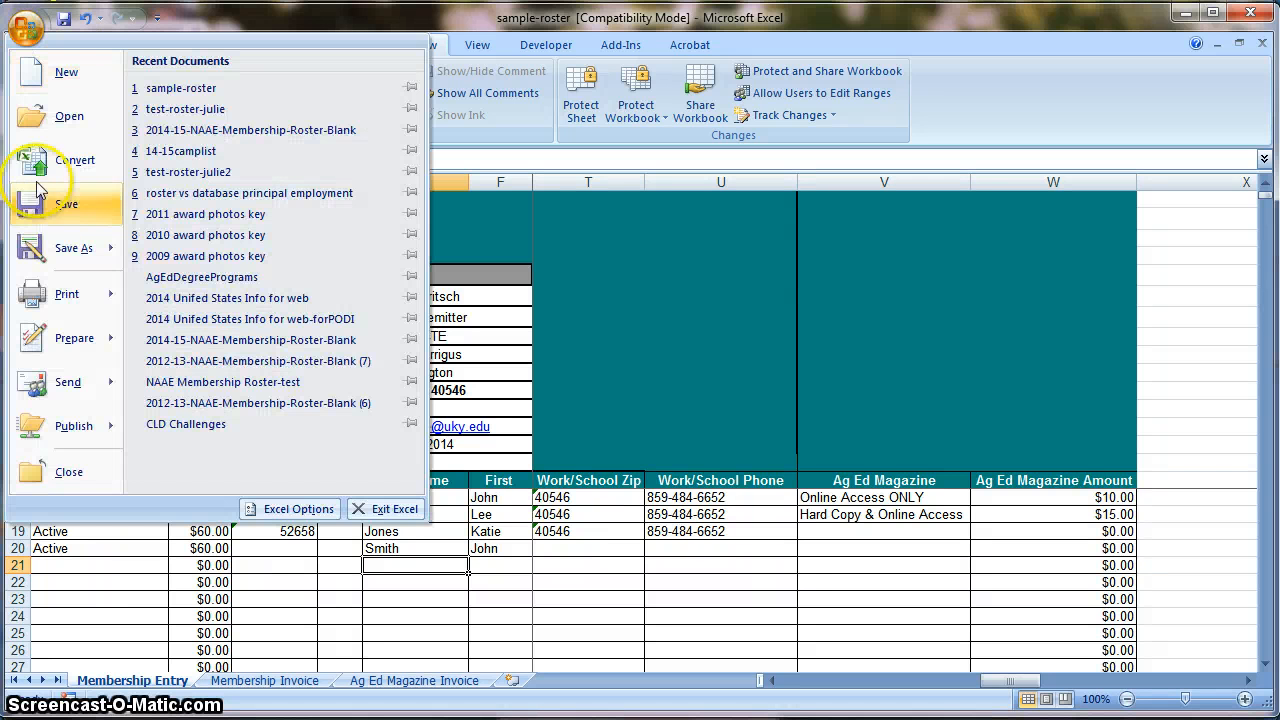
left_click(53, 247)
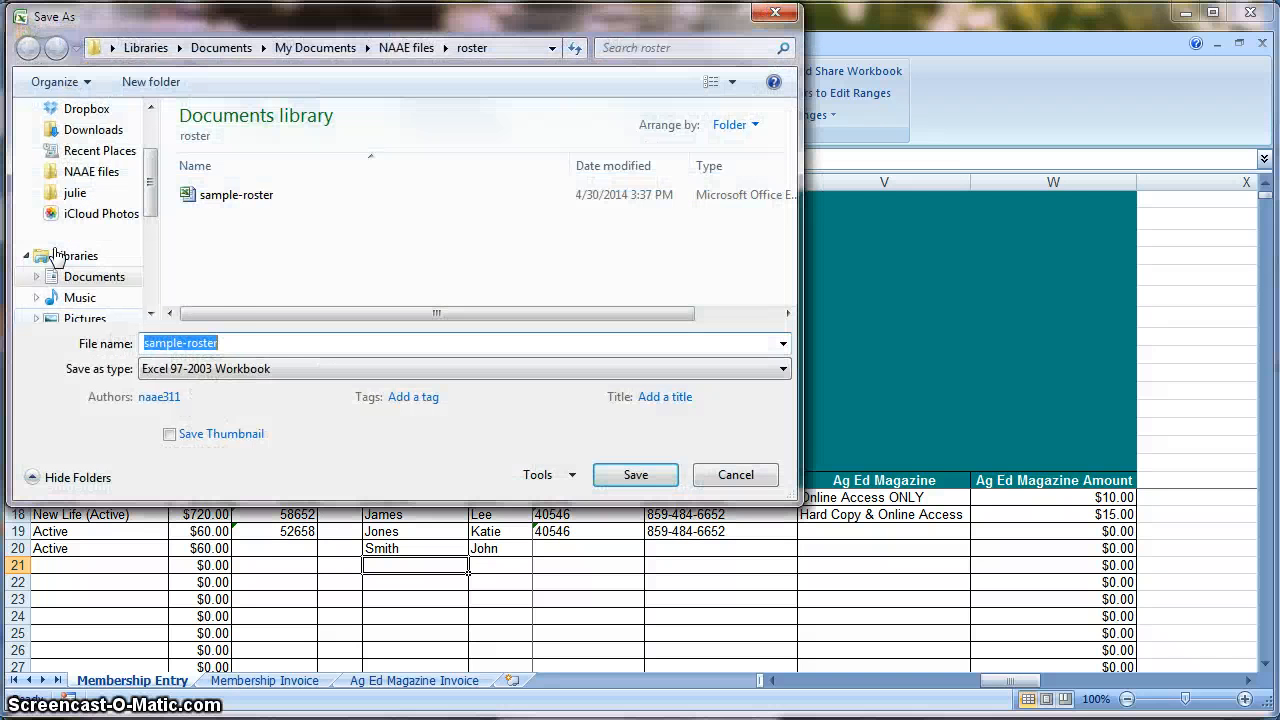
left_click(245, 345)
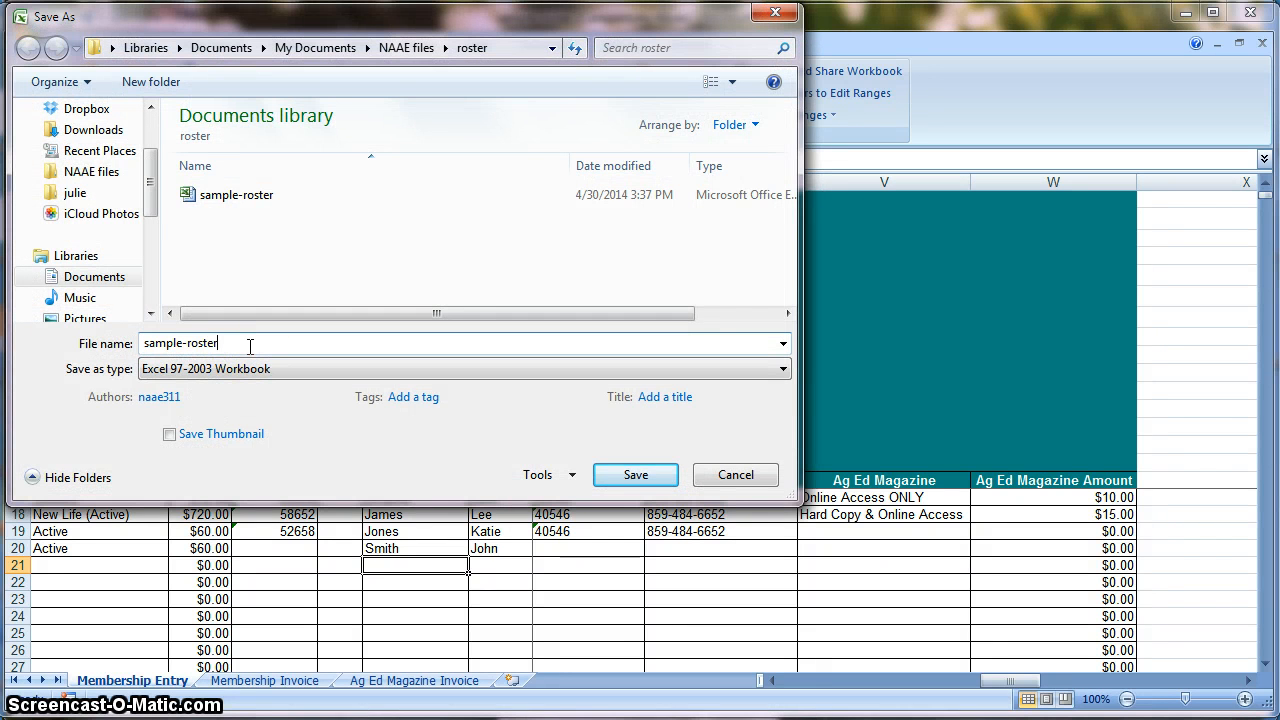
type("-665")
type("2")
key("Return")
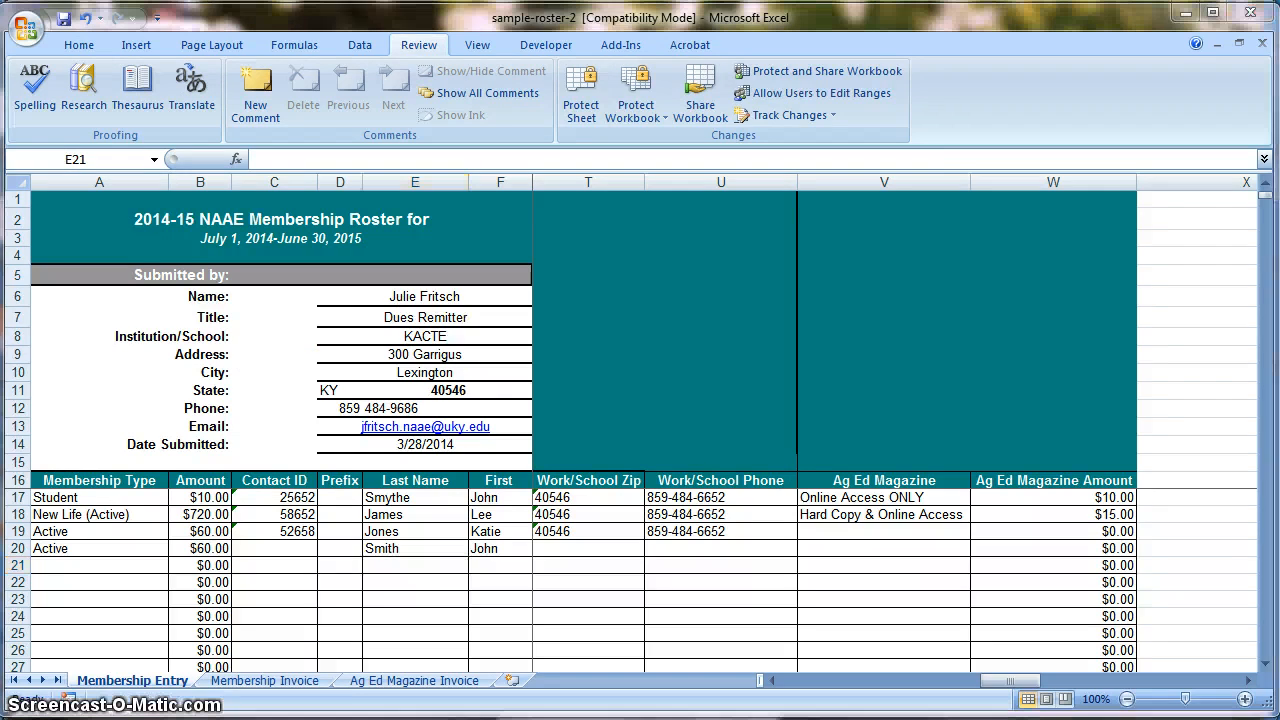
Step: Switch to Chrome and open the dues remitters' state membership roster upload form from the NAAE site's Join/Renew page
key("alt+Tab")
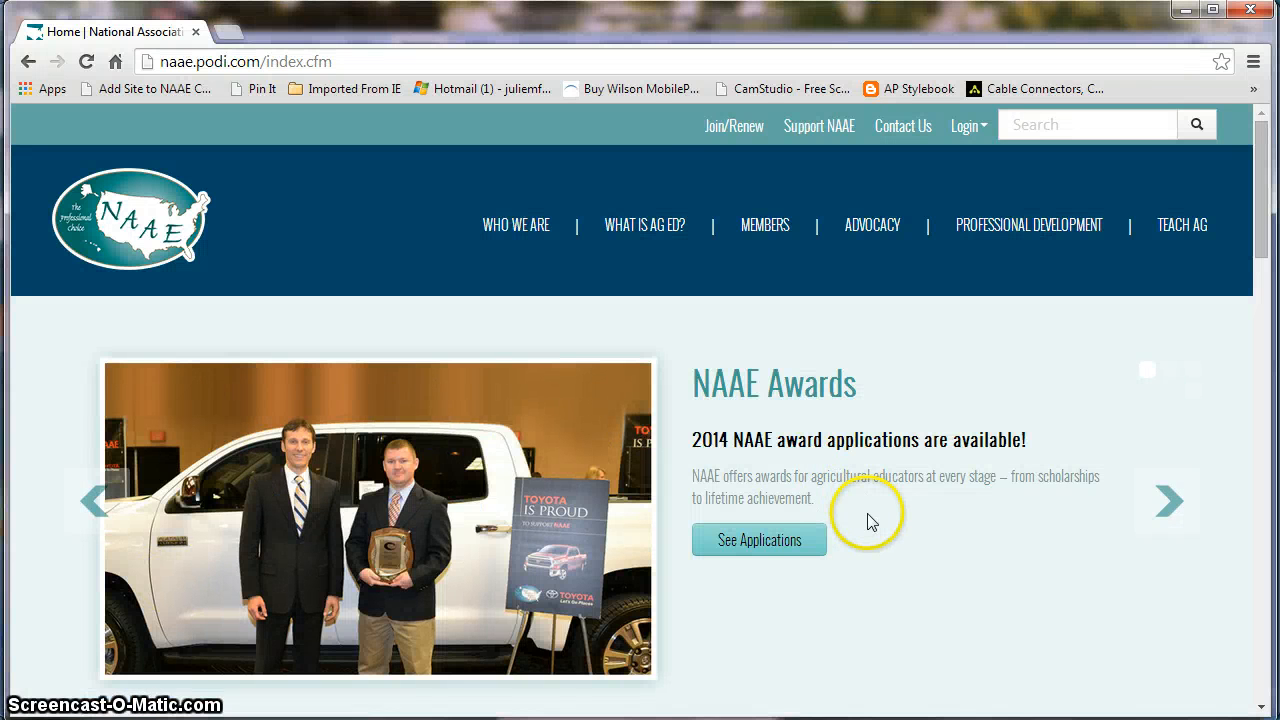
left_click(734, 138)
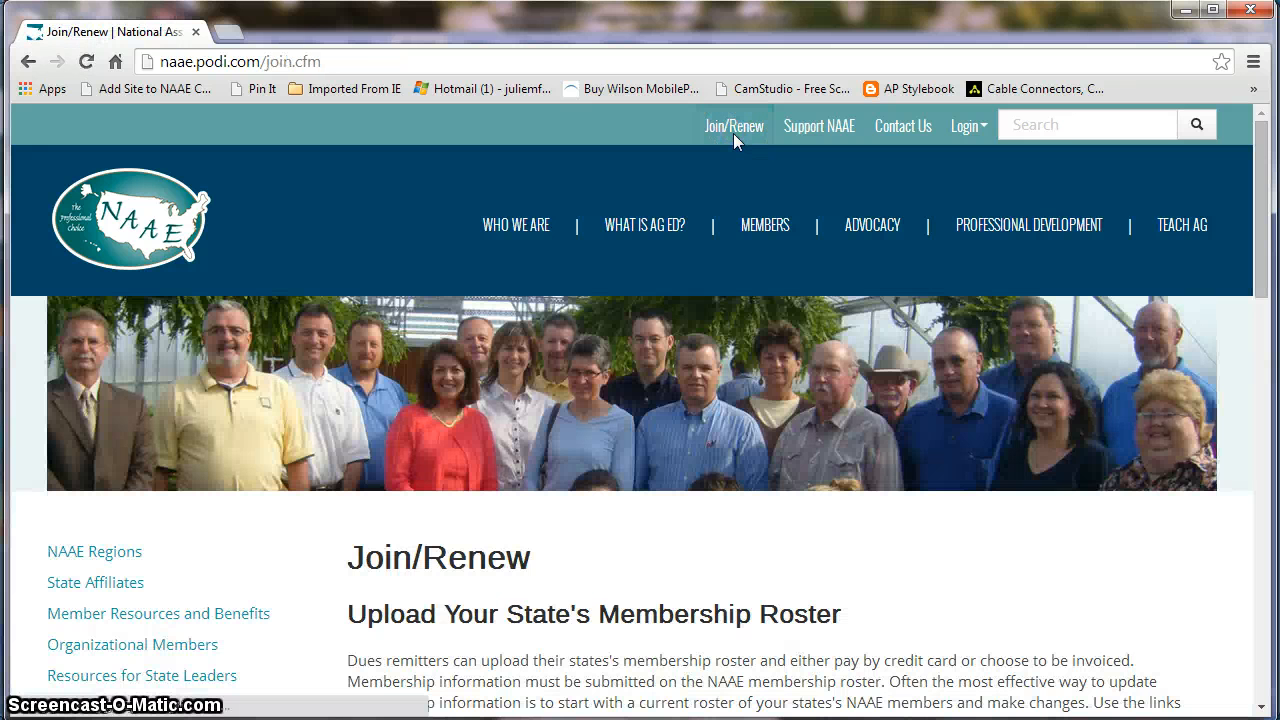
scroll(735, 500, "down", 3)
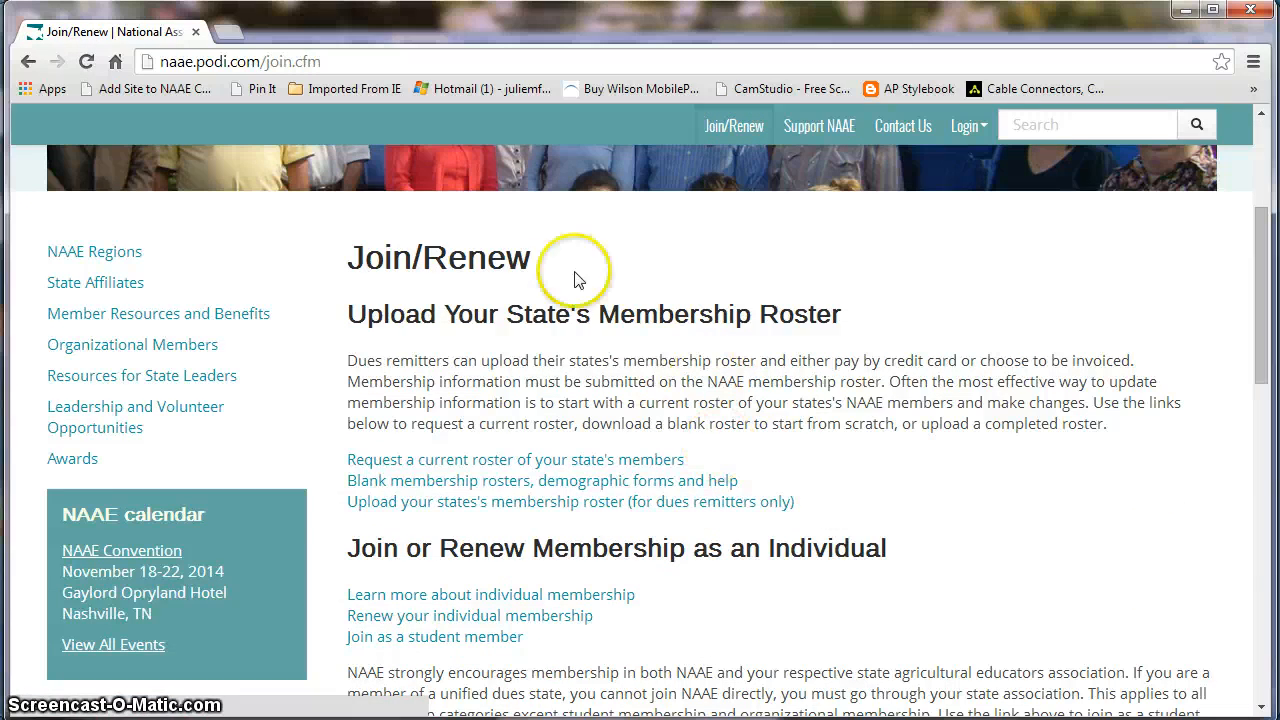
left_click(383, 515)
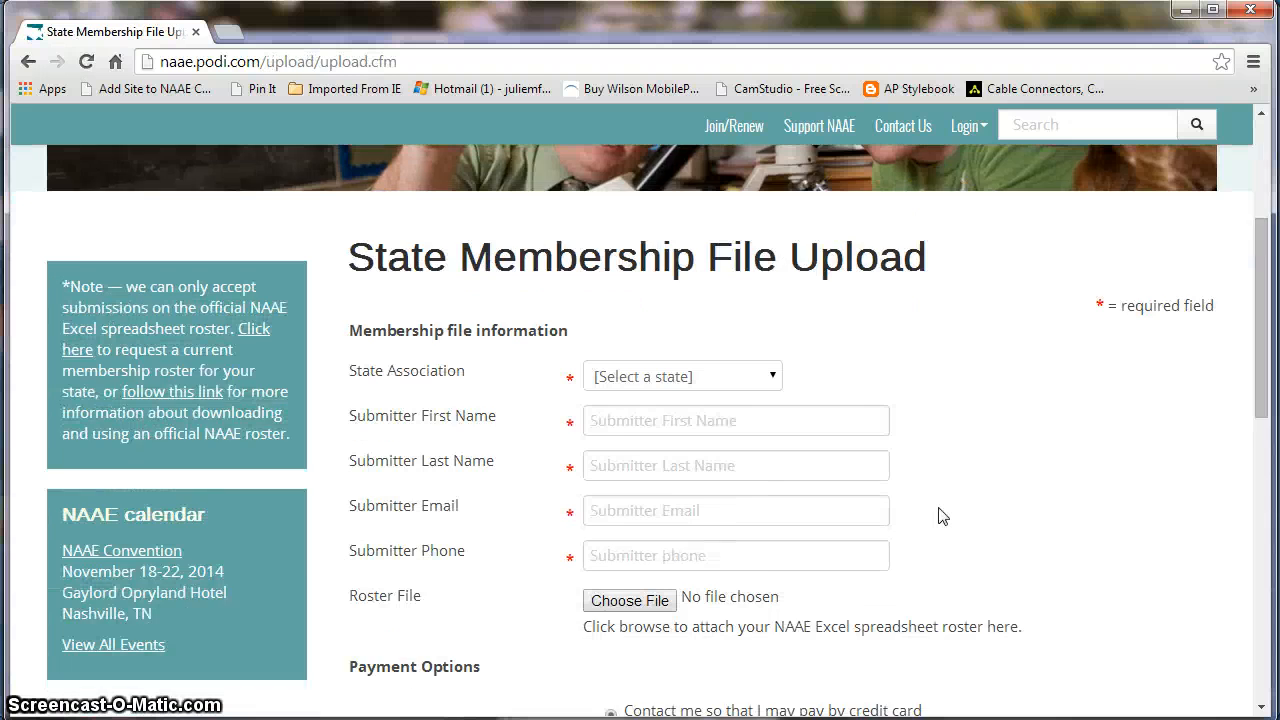
Step: Set the state association to Kentucky and enter the submitter's first name, last name, email and phone number
scroll(940, 516, "down", 1)
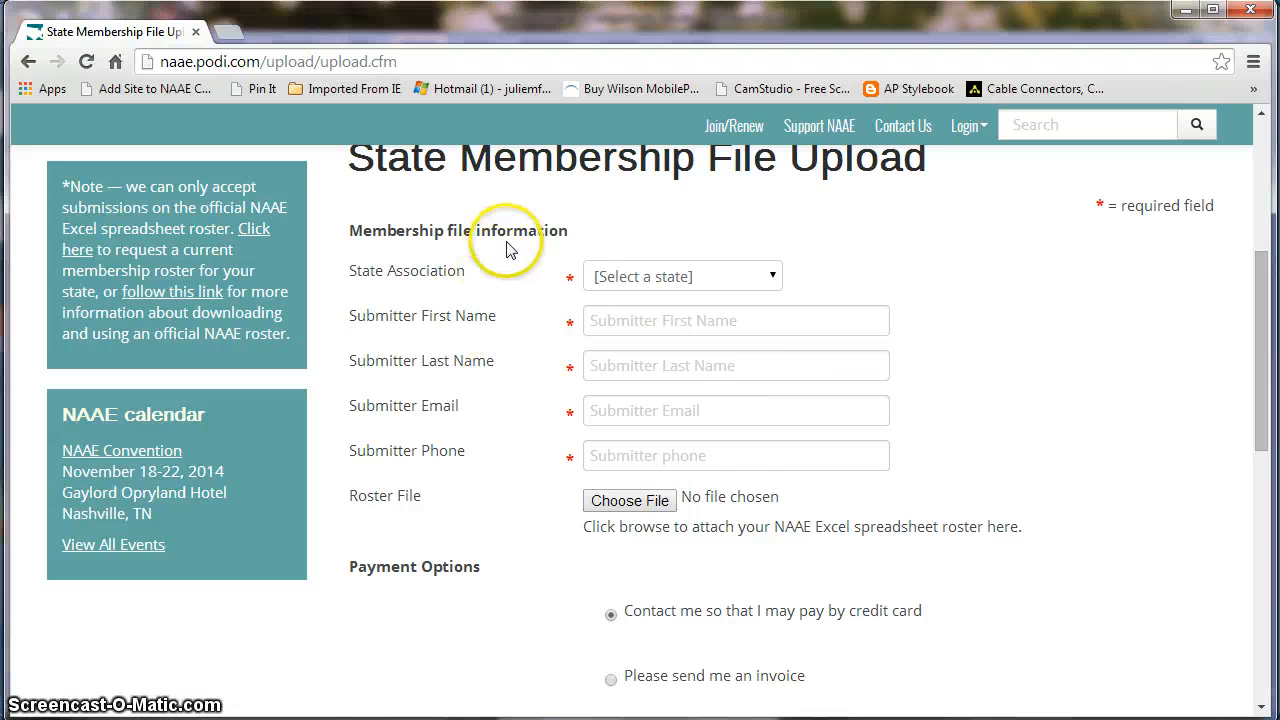
left_click(734, 278)
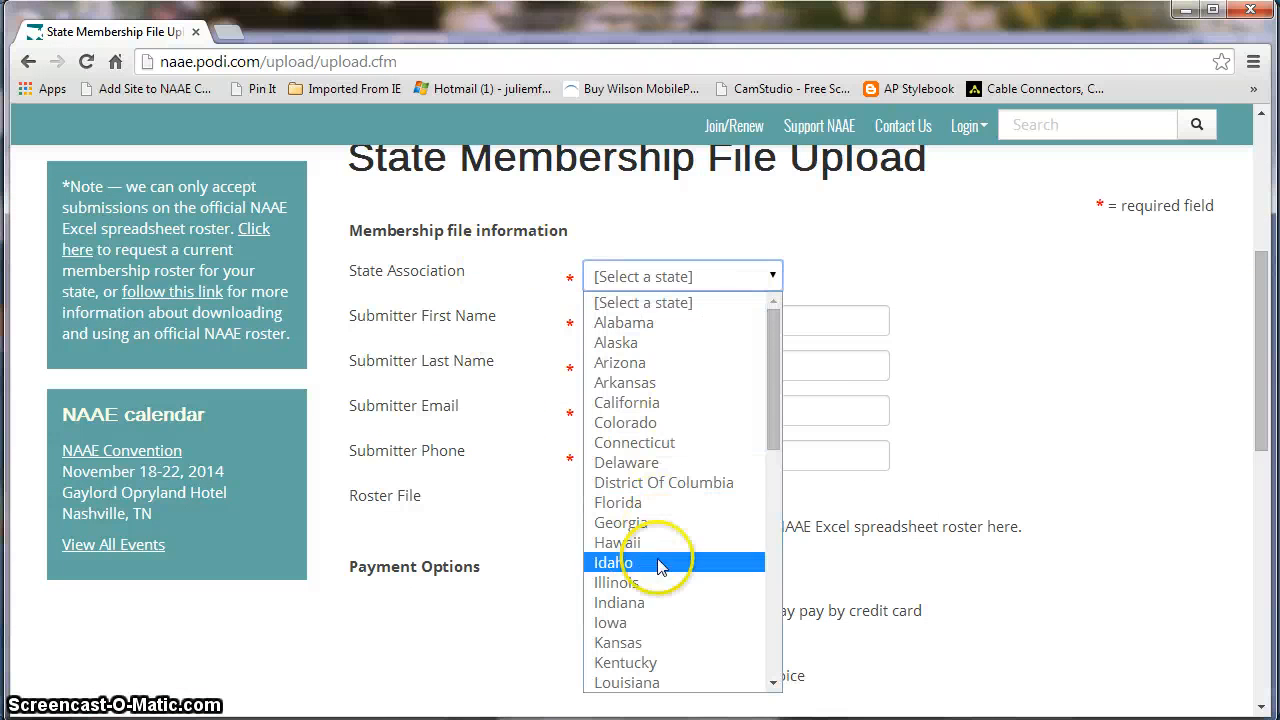
left_click(645, 662)
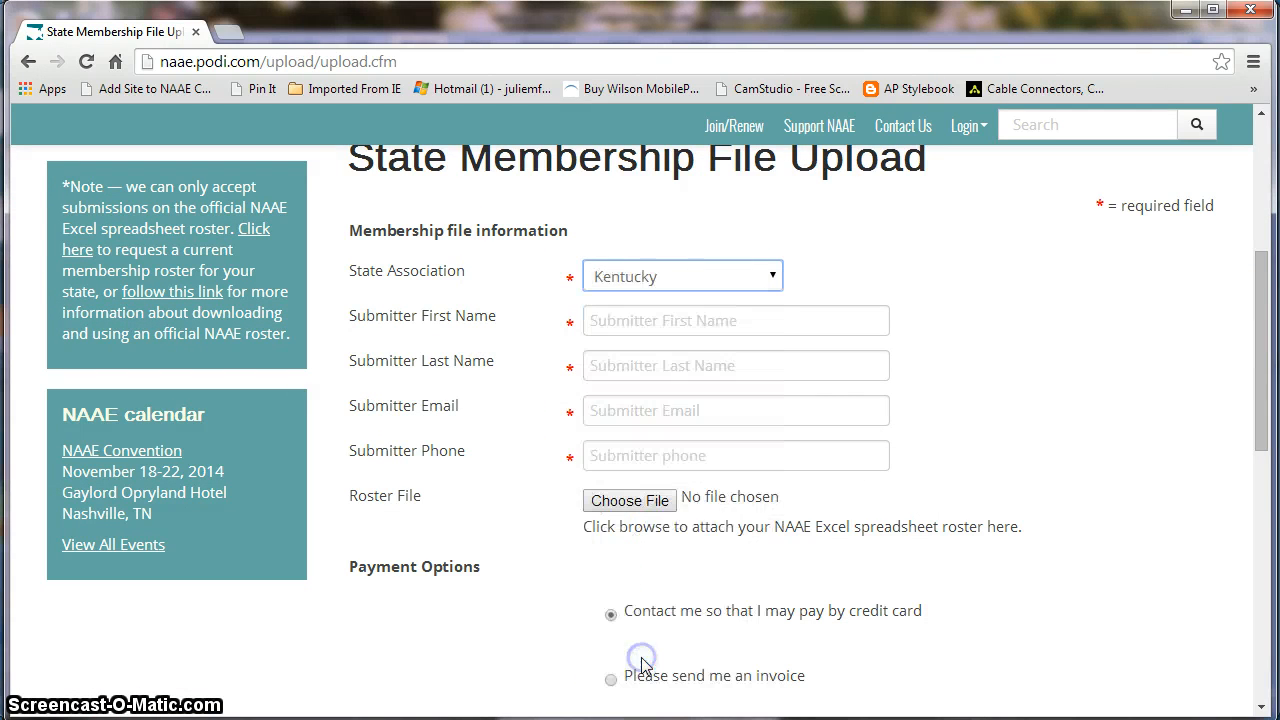
left_click(713, 318)
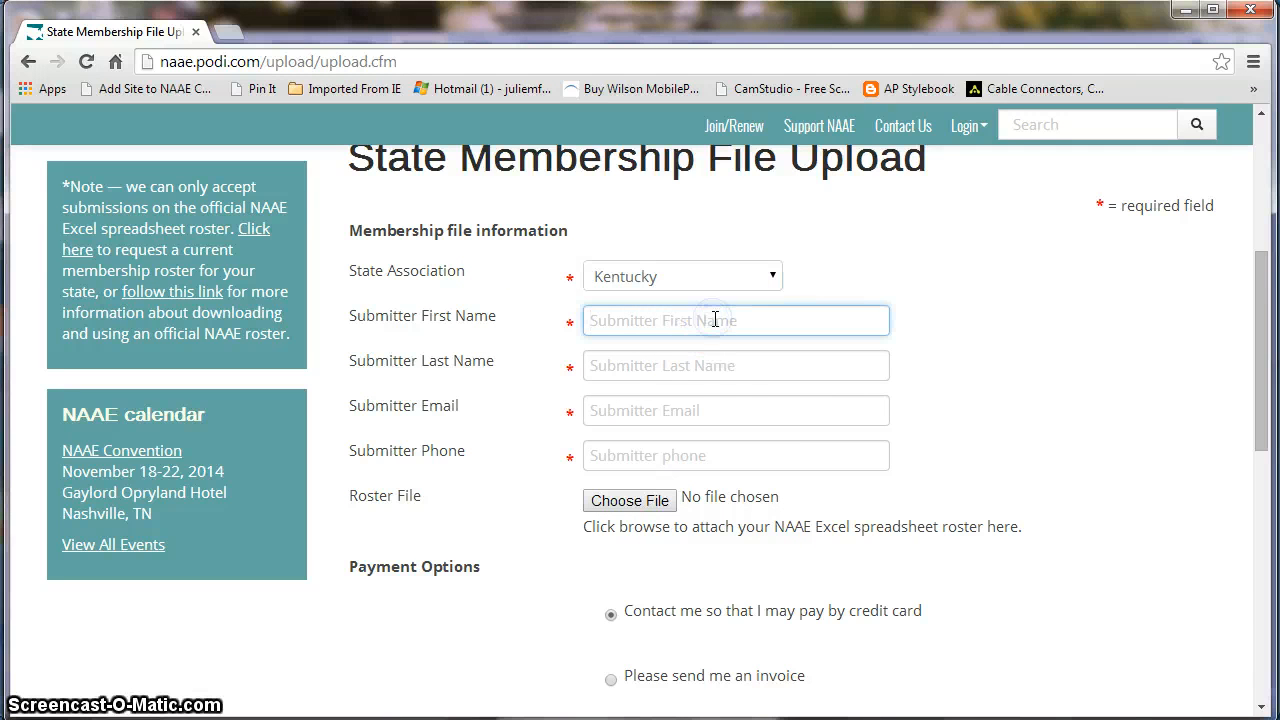
type("Jane")
key("Tab")
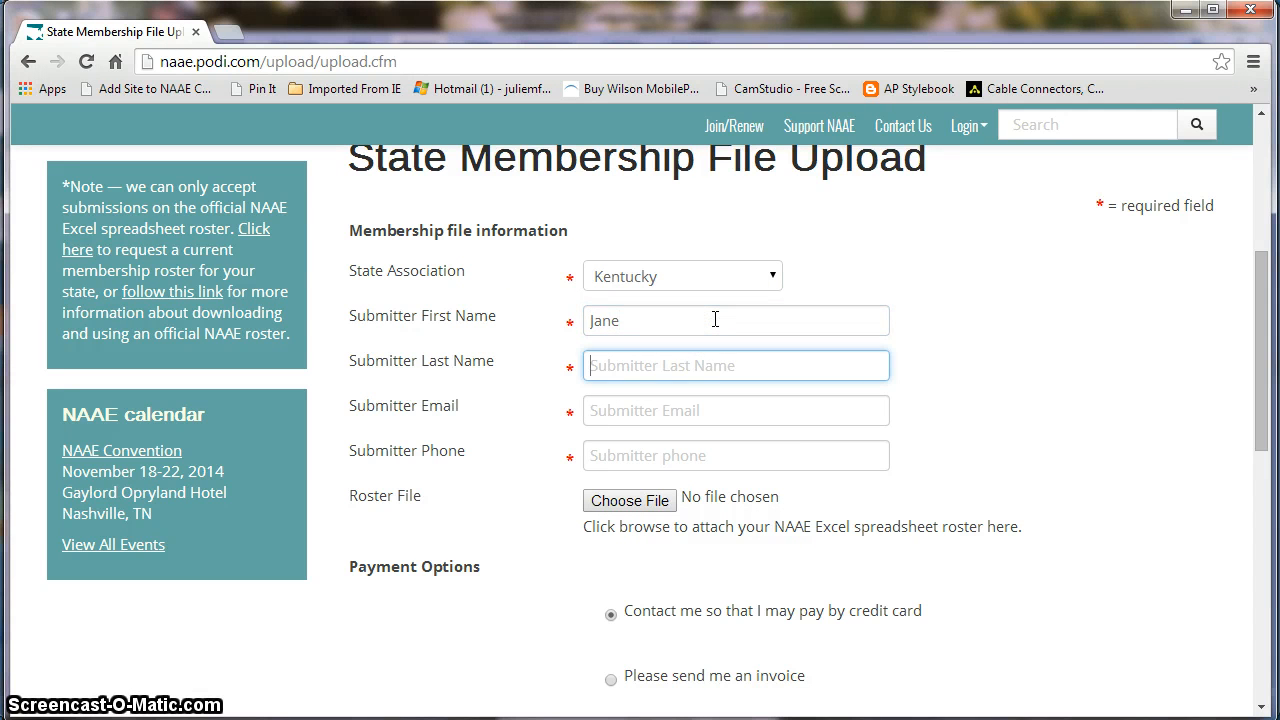
type("Doe")
key("Tab")
type("jan")
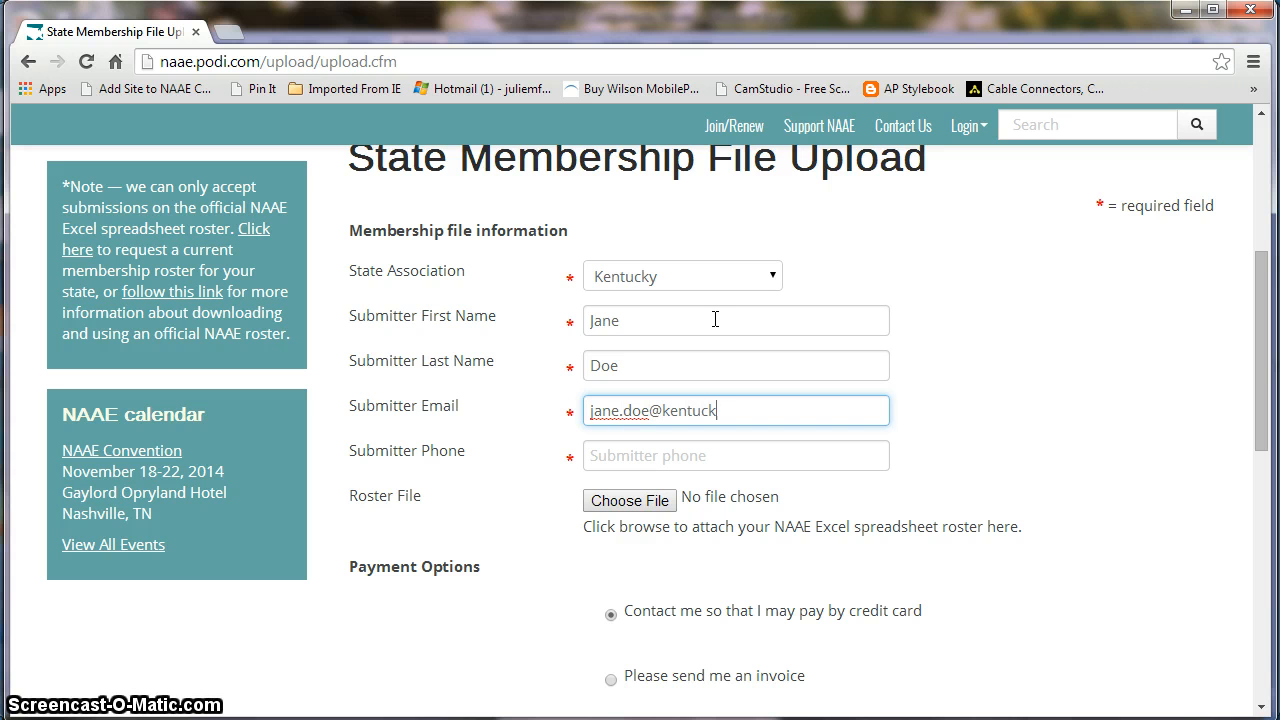
key("Tab")
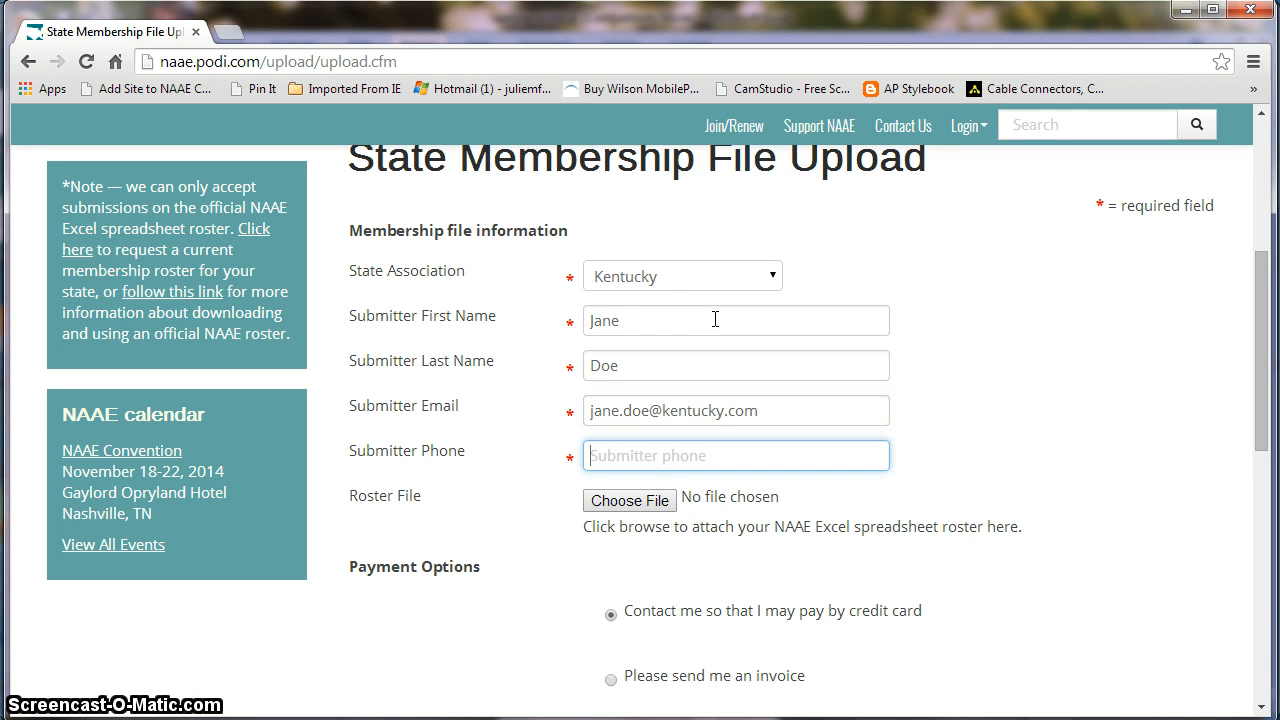
type("555-555-5555")
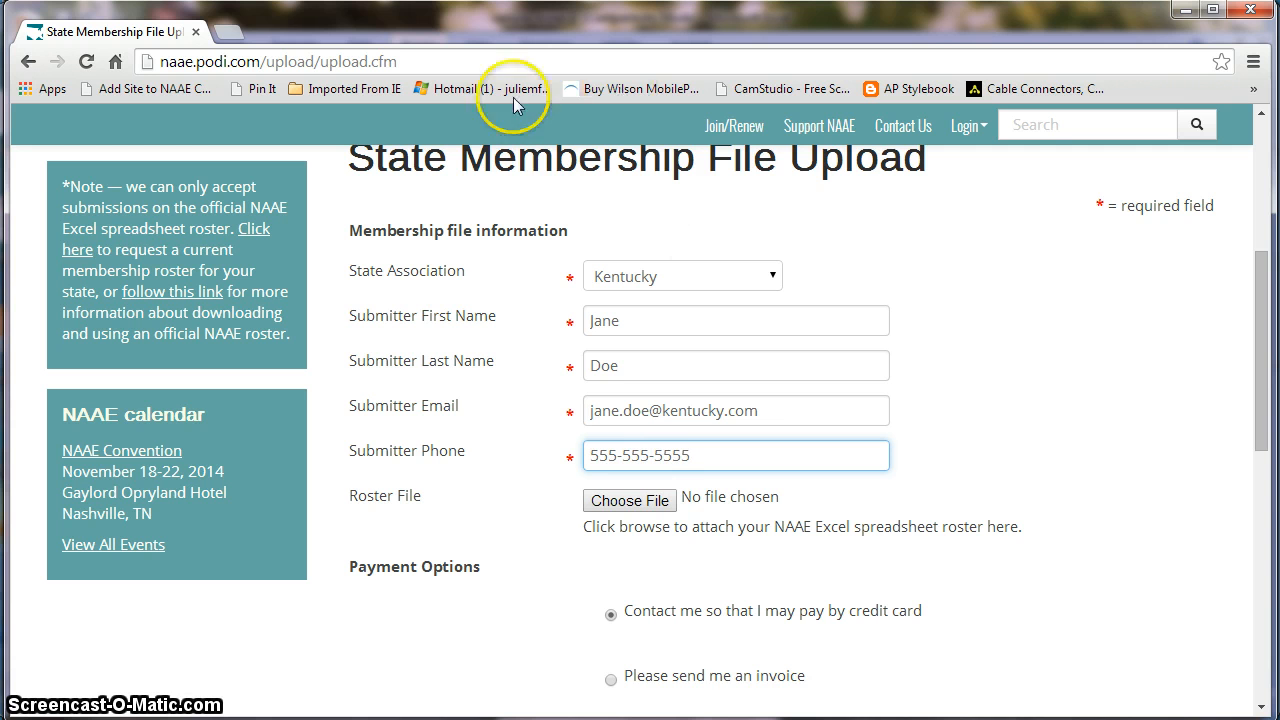
Step: Attach the sample-roster-2 workbook from the roster folder as the roster file
left_click(632, 503)
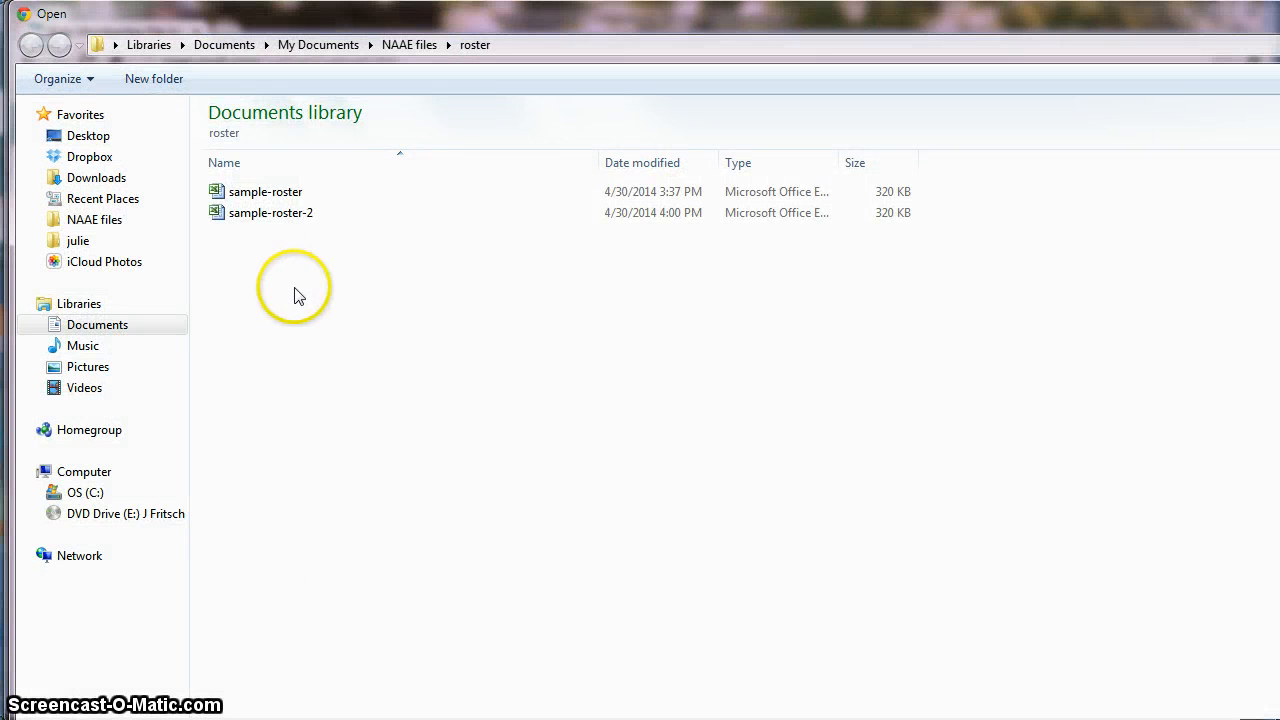
double_click(303, 219)
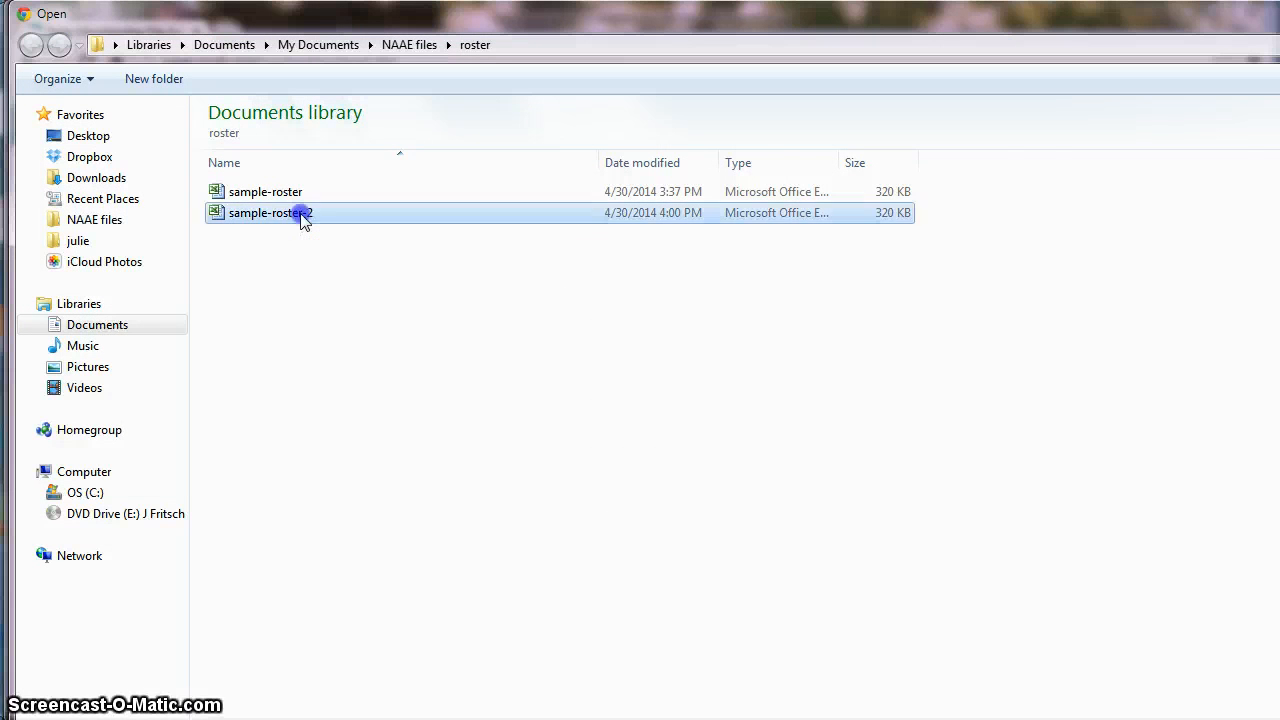
left_click(563, 528)
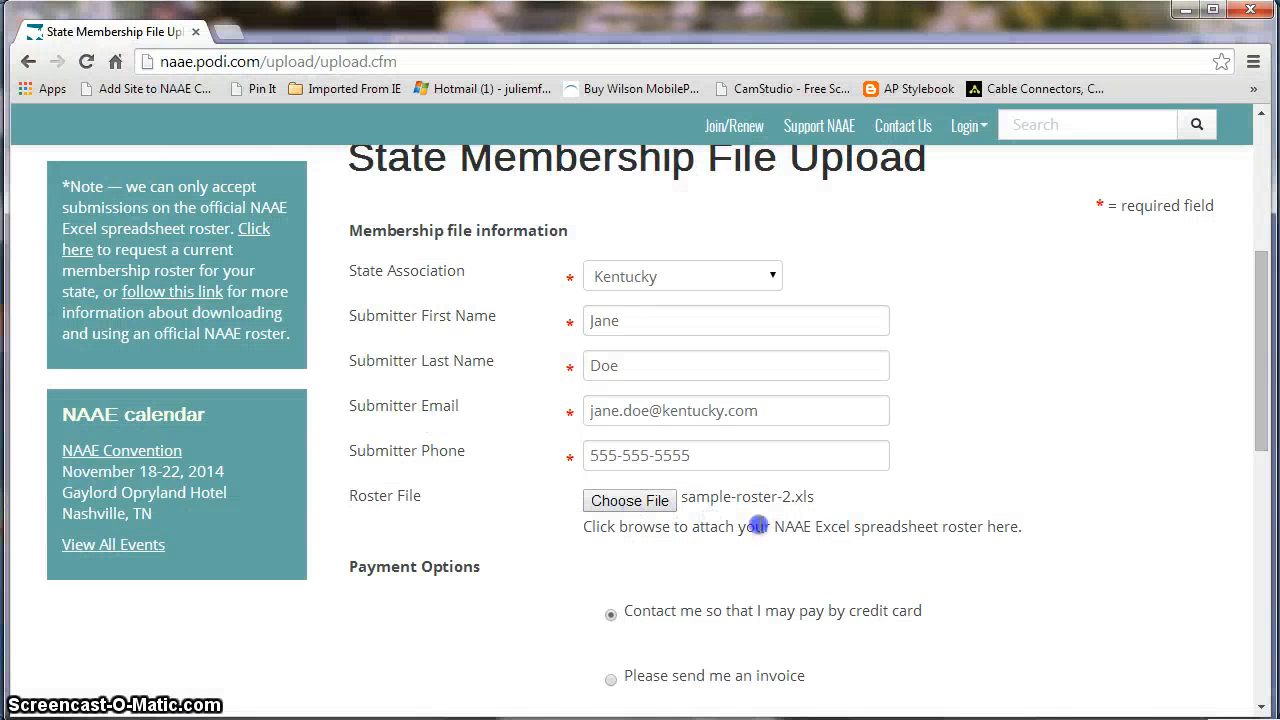
Step: Set the payment option to "No need to send an invoice, I am mailing a check"
scroll(805, 568, "down", 3)
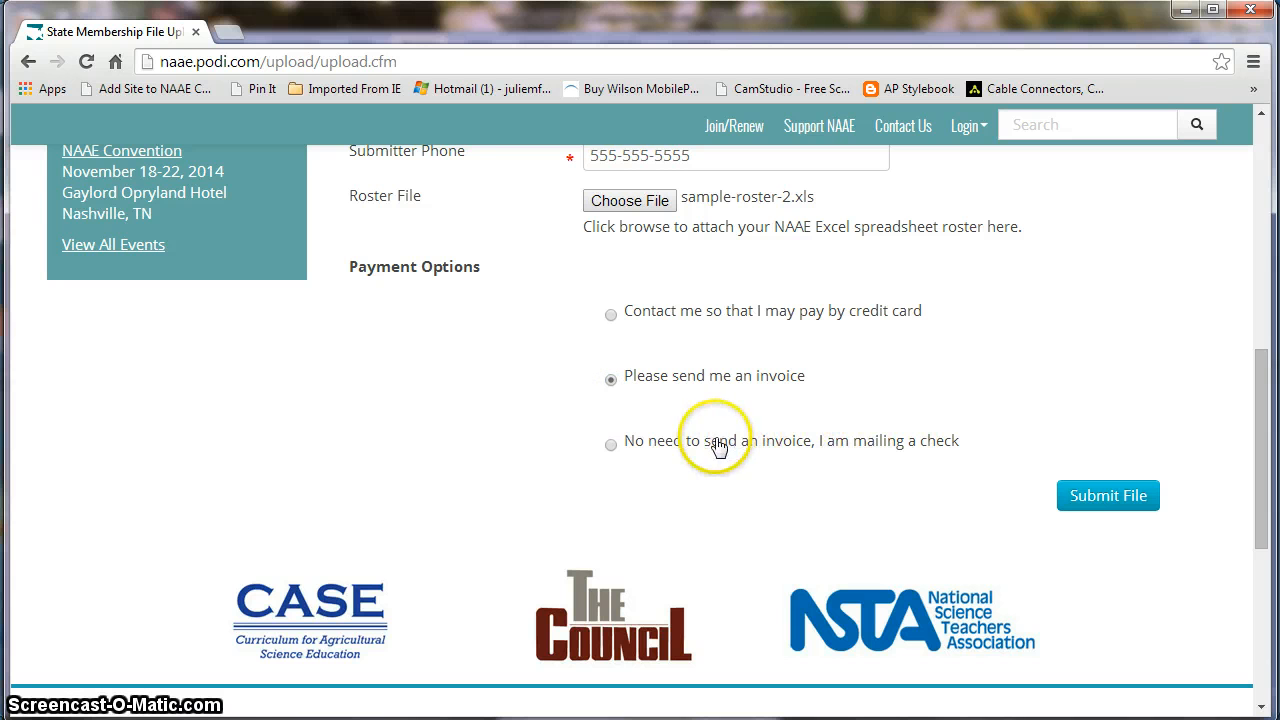
left_click(611, 445)
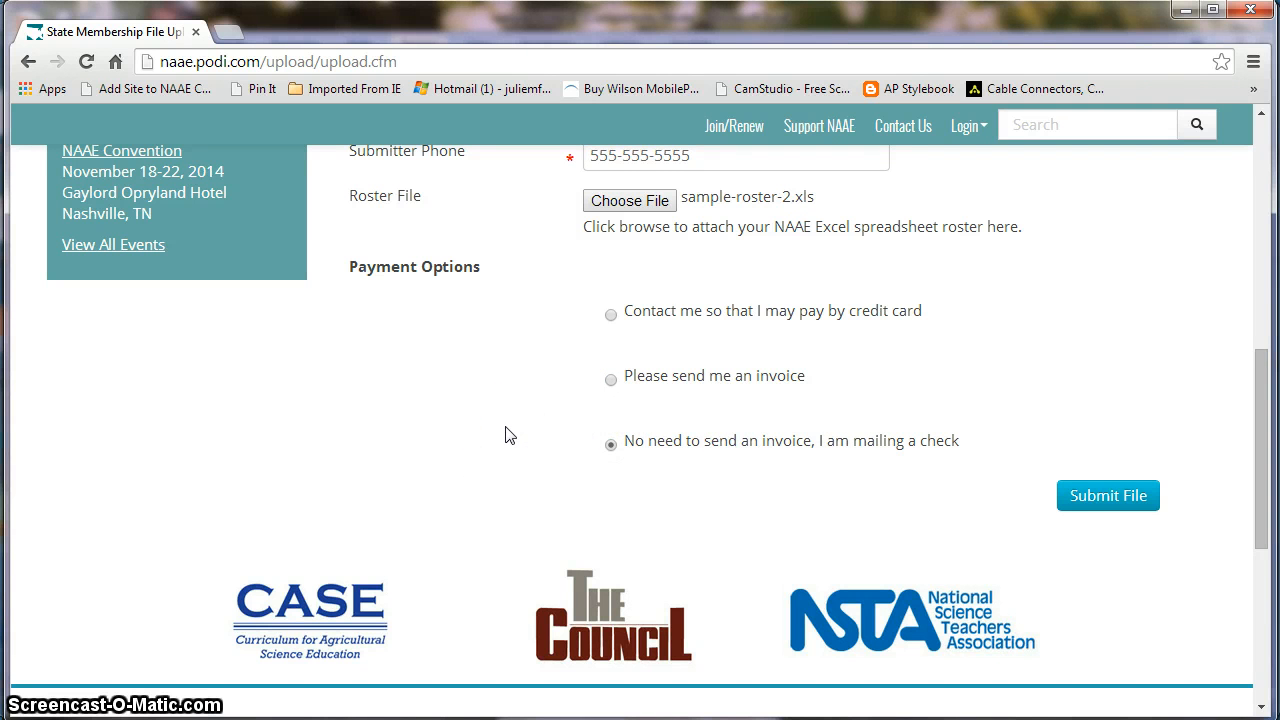
Step: Switch to Excel and review the total due, mailing address and check instructions on the Membership Invoice sheet
key("alt+Tab")
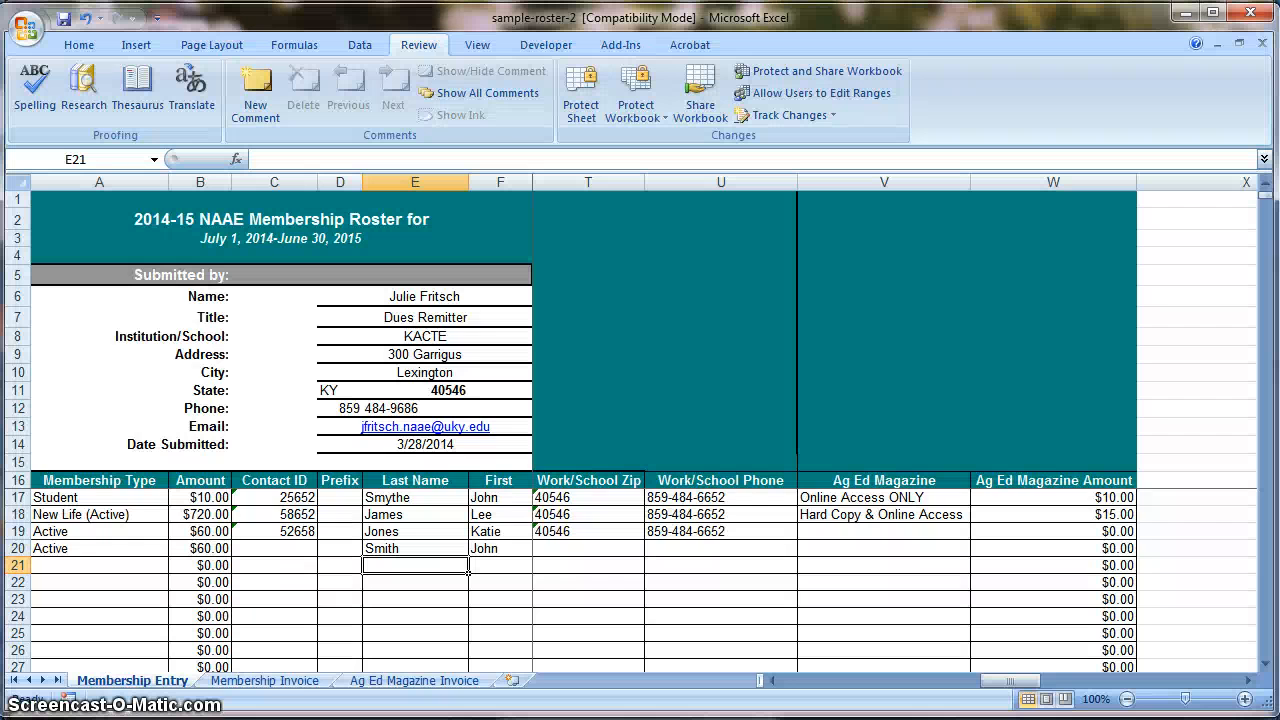
left_click(265, 680)
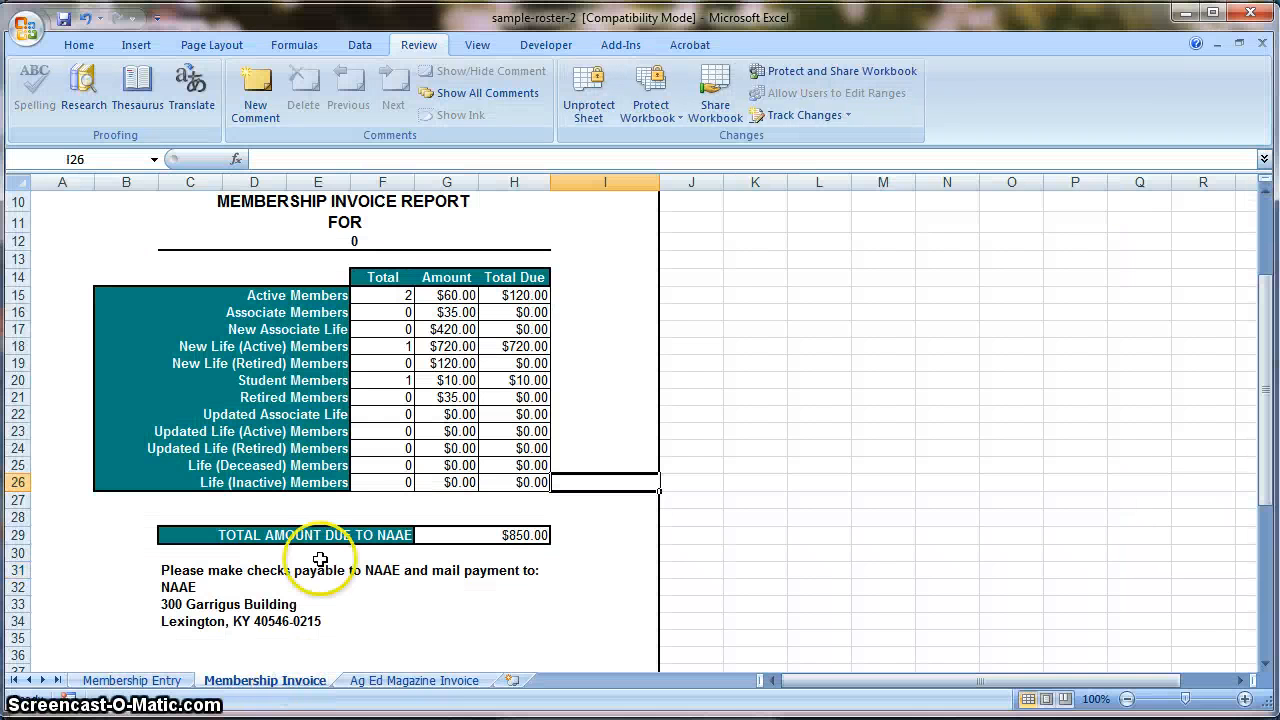
scroll(334, 409, "down", 2)
scroll(350, 400, "up", 5)
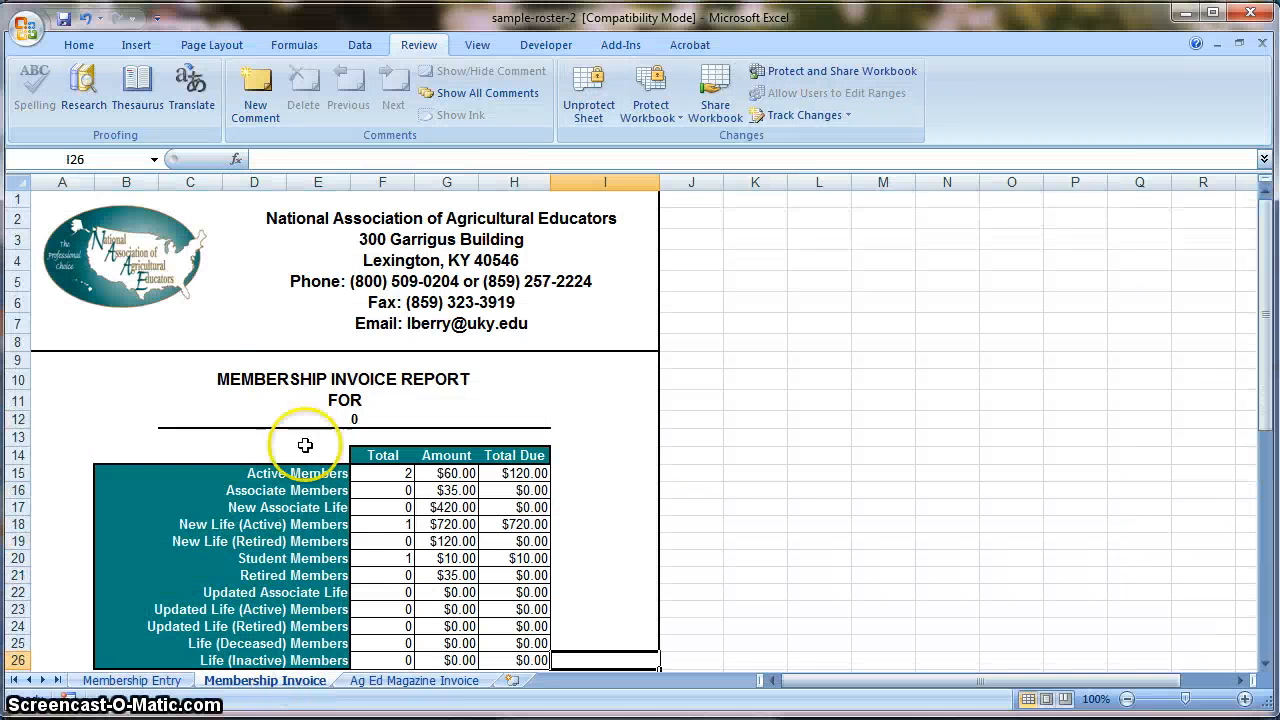
scroll(300, 397, "down", 6)
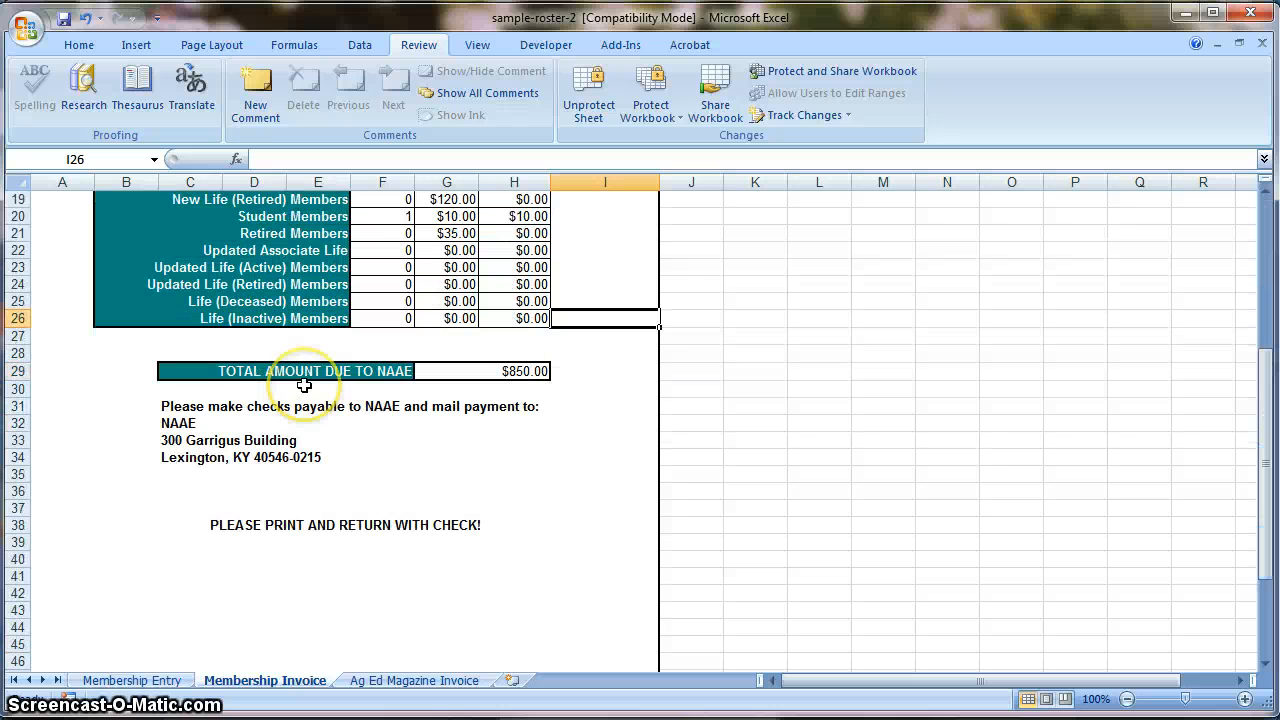
scroll(609, 532, "up", 1)
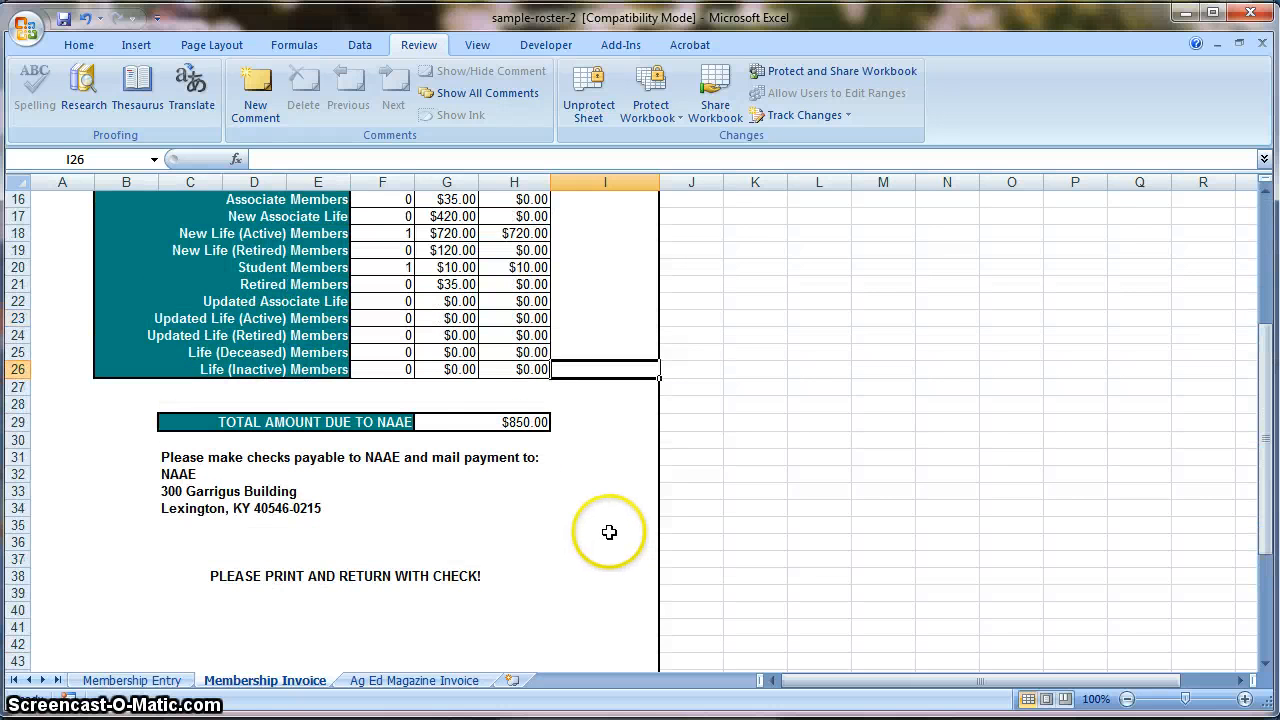
scroll(609, 532, "up", 1)
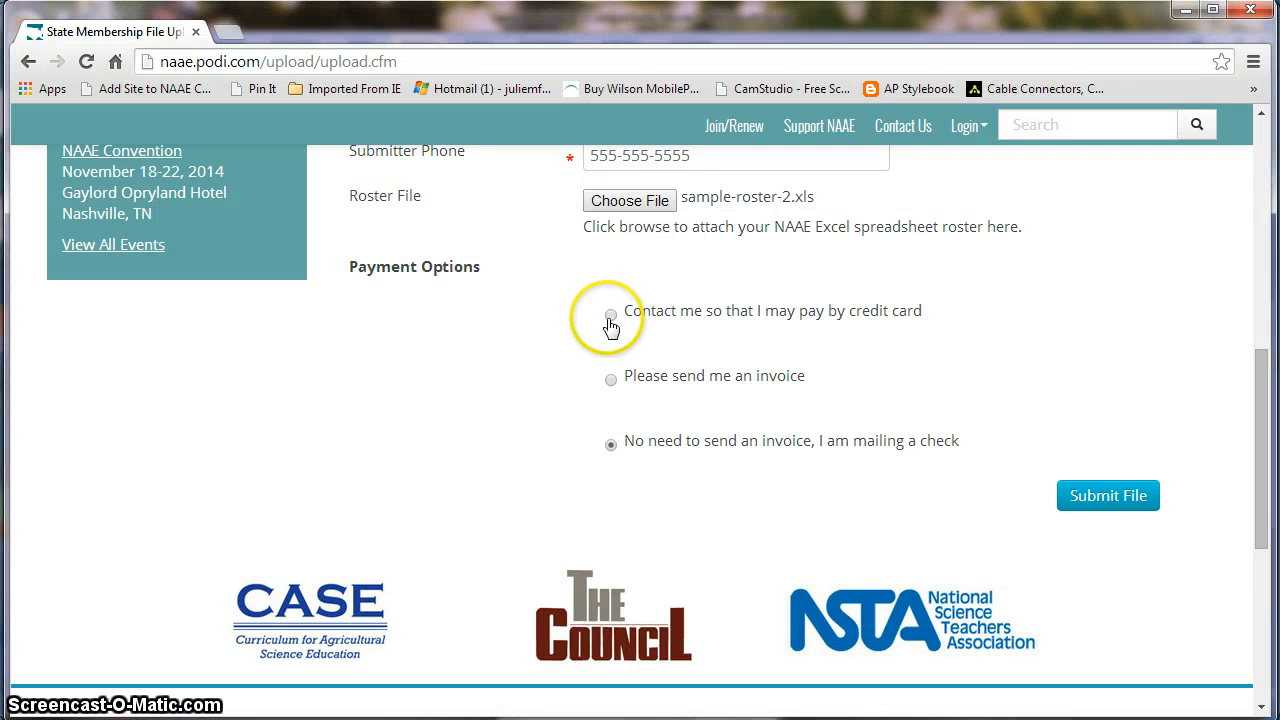
Step: Back in Chrome, set the payment option to "Contact me so that I may pay by credit card" and recheck the form entries
left_click(610, 315)
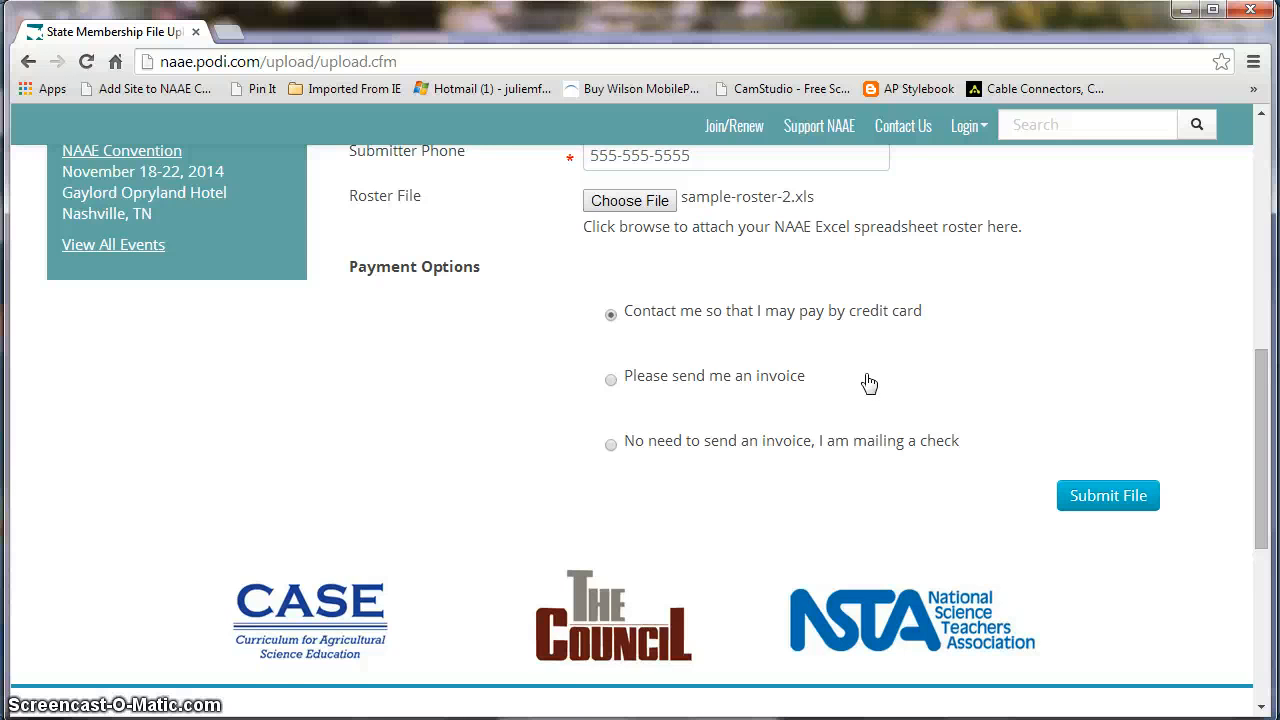
scroll(868, 340, "up", 2)
left_click(1157, 452)
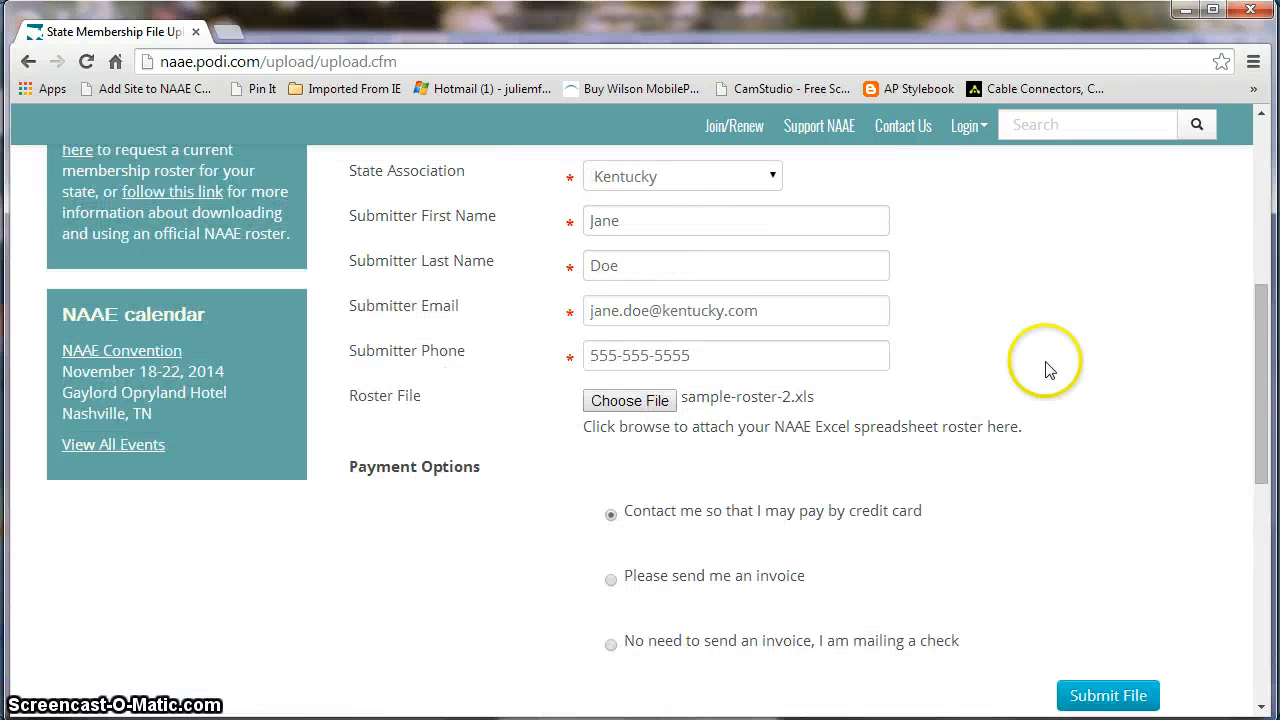
scroll(950, 450, "down", 1)
scroll(760, 450, "up", 1)
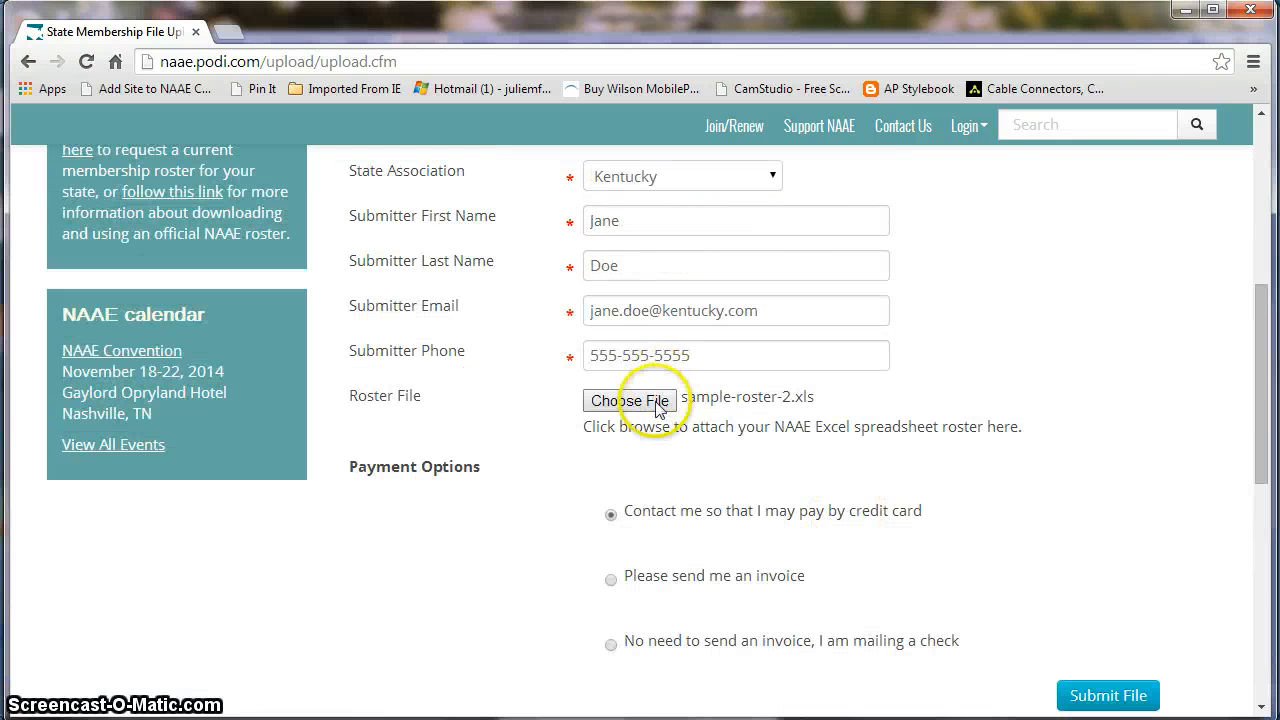
Step: Submit the completed state membership file upload form and check the submission summary
scroll(1197, 434, "down", 2)
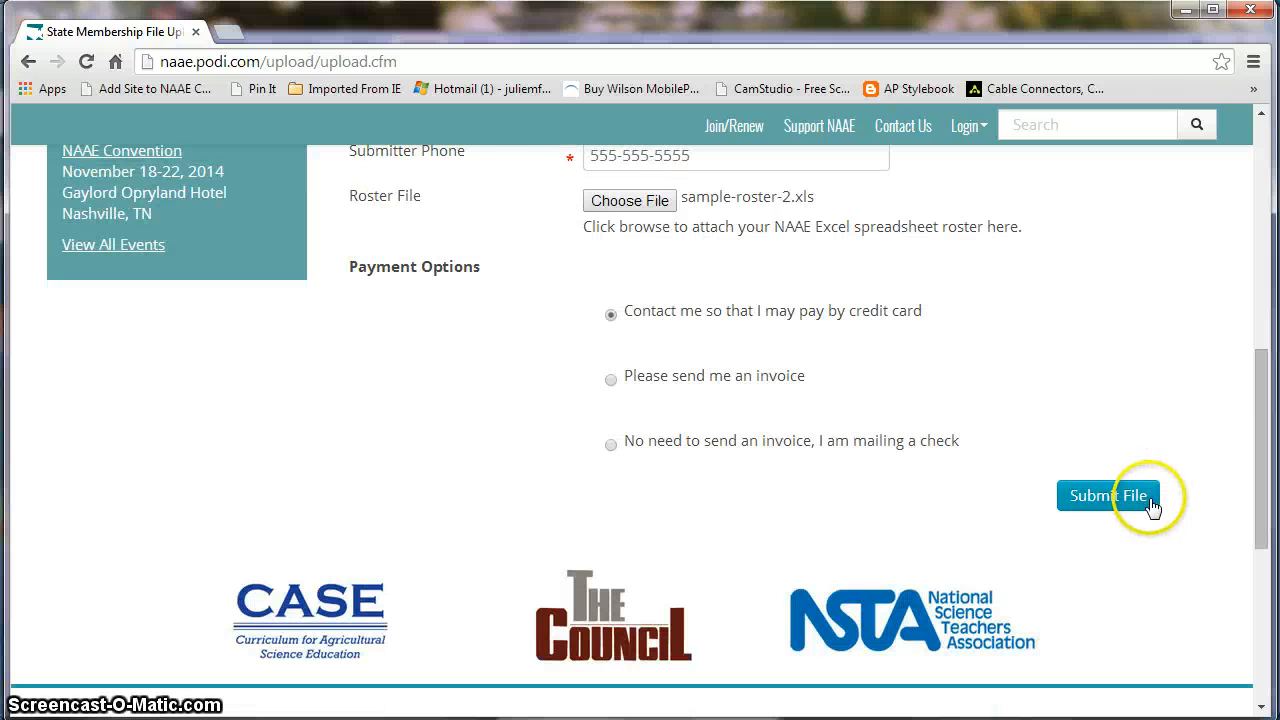
left_click(1153, 507)
left_click(1026, 409)
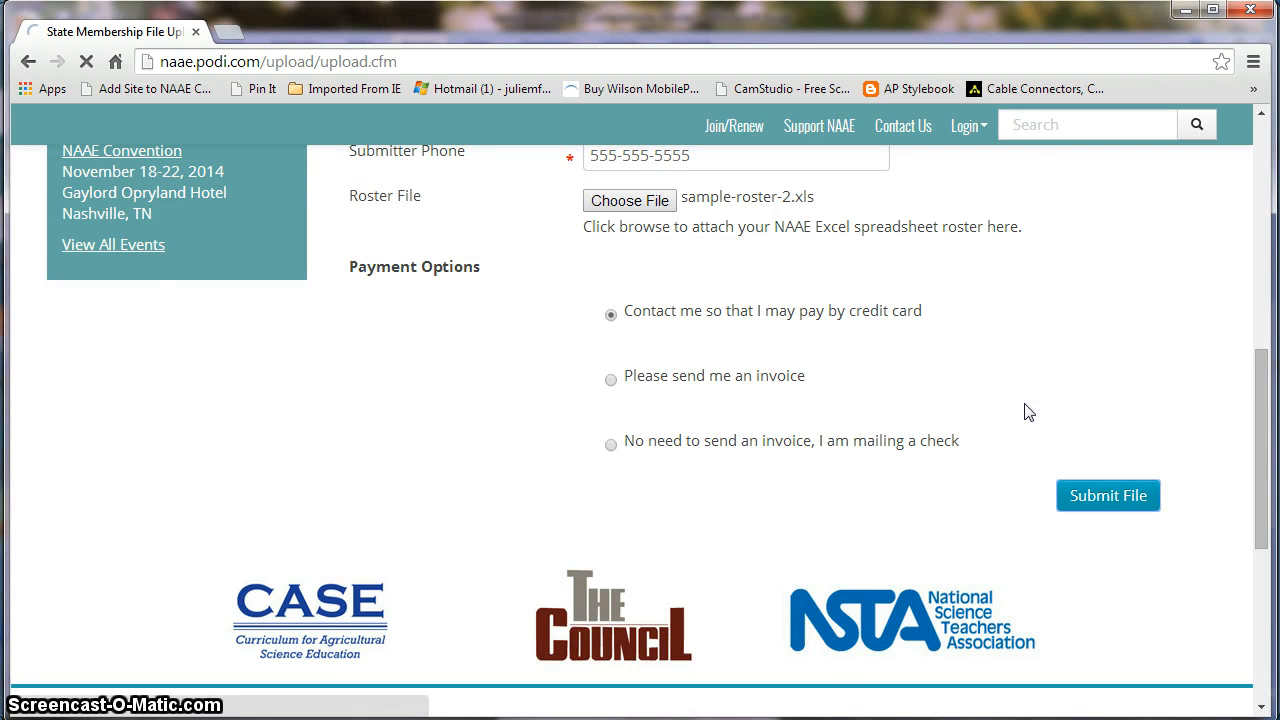
scroll(1028, 412, "down", 3)
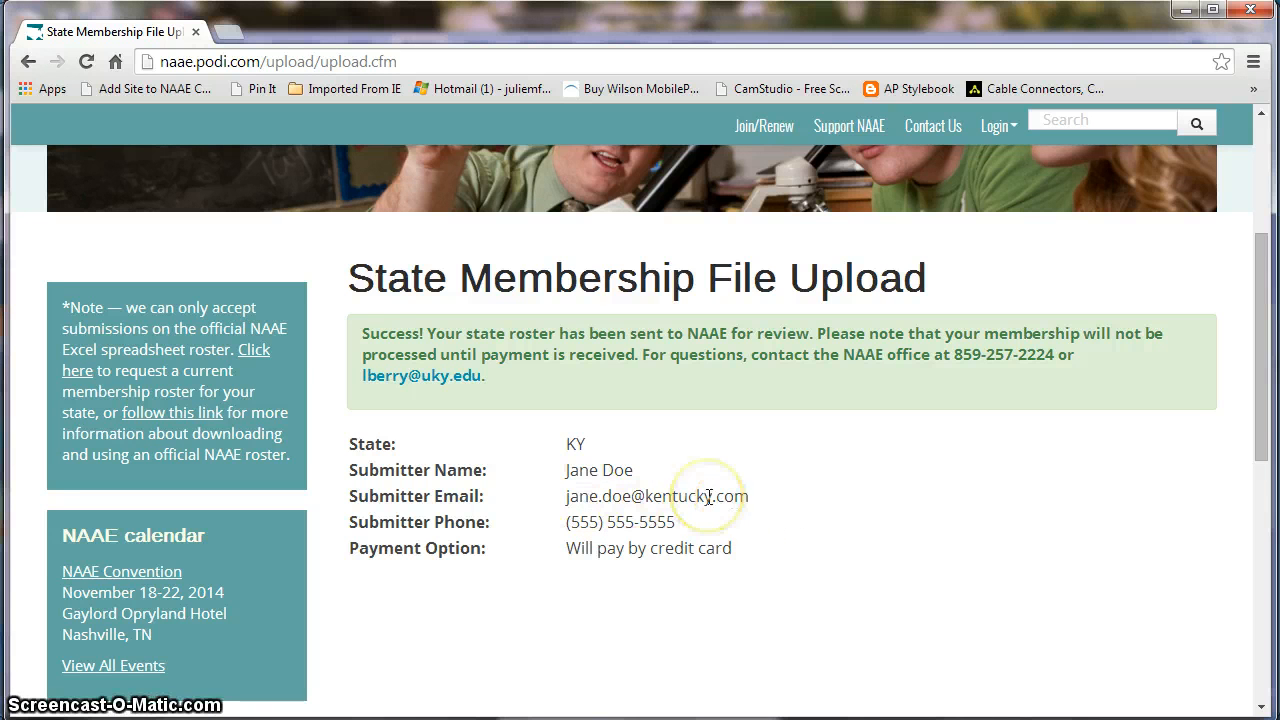
left_click(1029, 505)
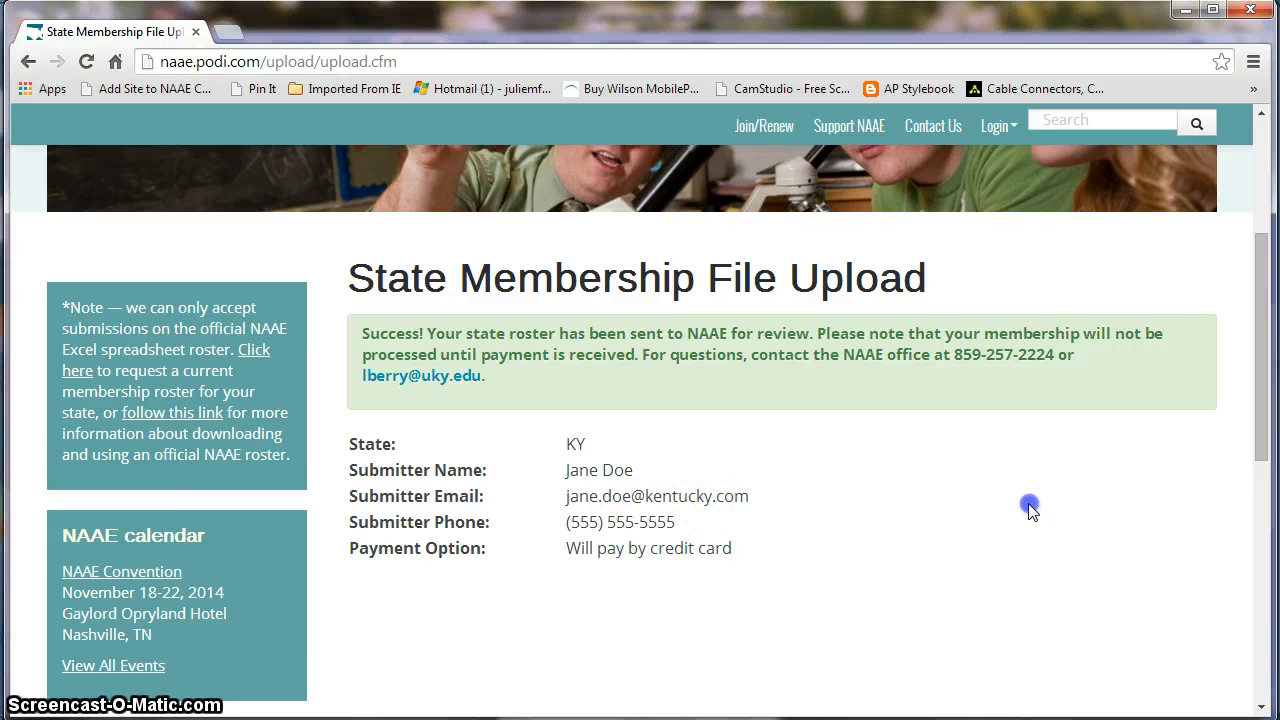
scroll(1006, 525, "down", 1)
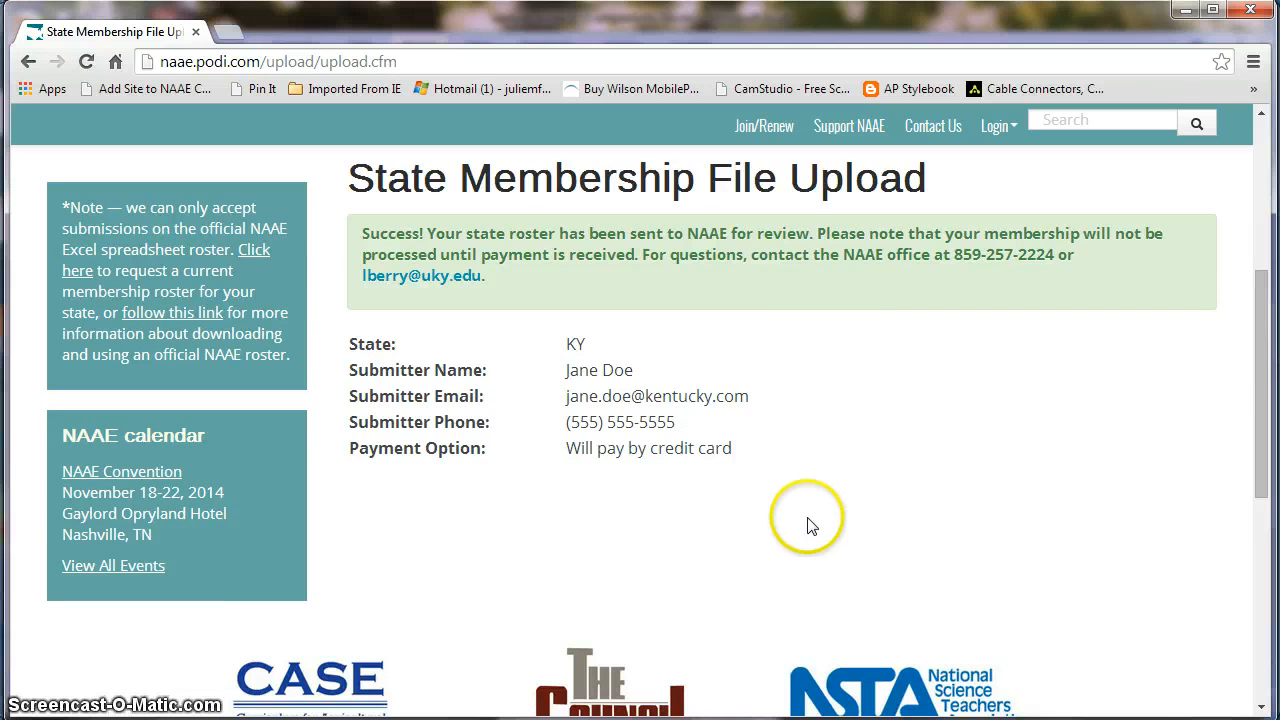